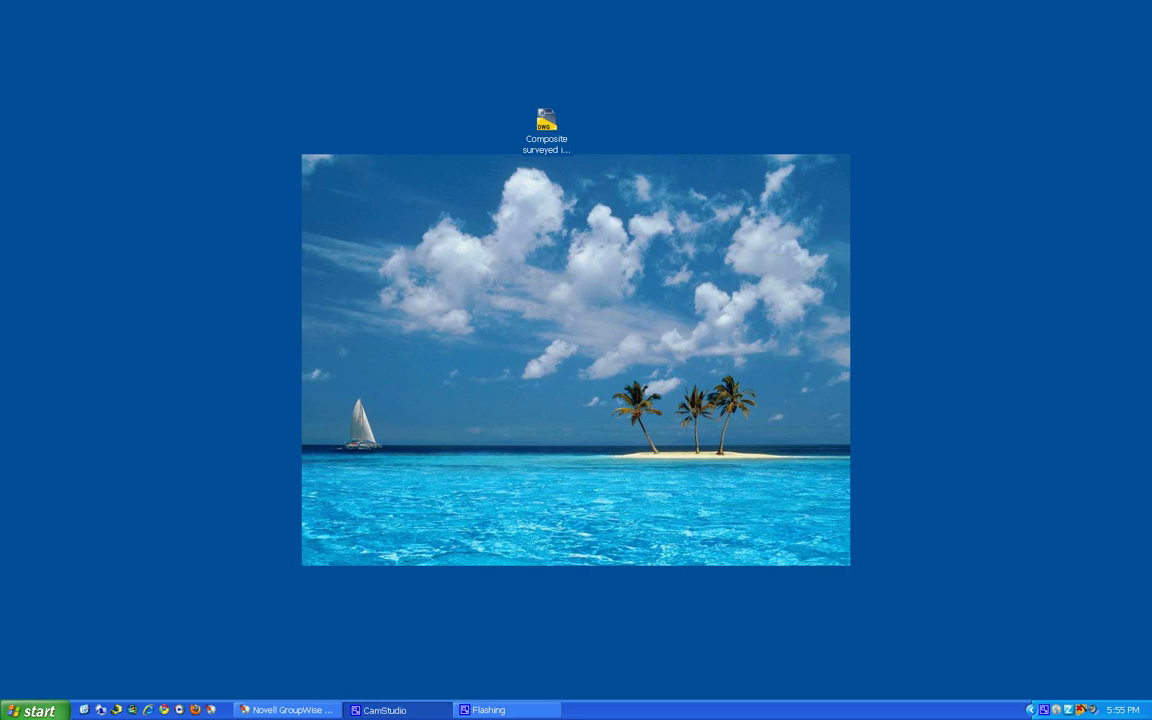
Open 'Composite surveyed improvements map 03-14-07.dwg' from the desktop in AutoCAD
{"action": "left_click", "coordinate": [546, 125]}
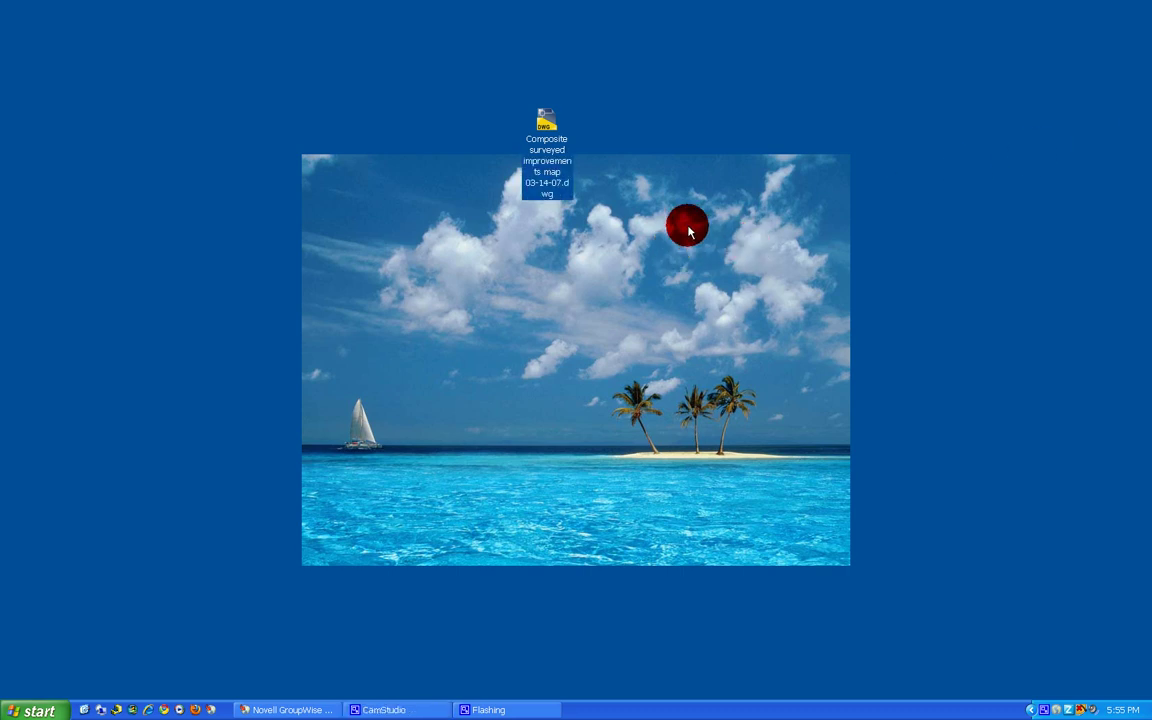
{"action": "left_click", "coordinate": [637, 133]}
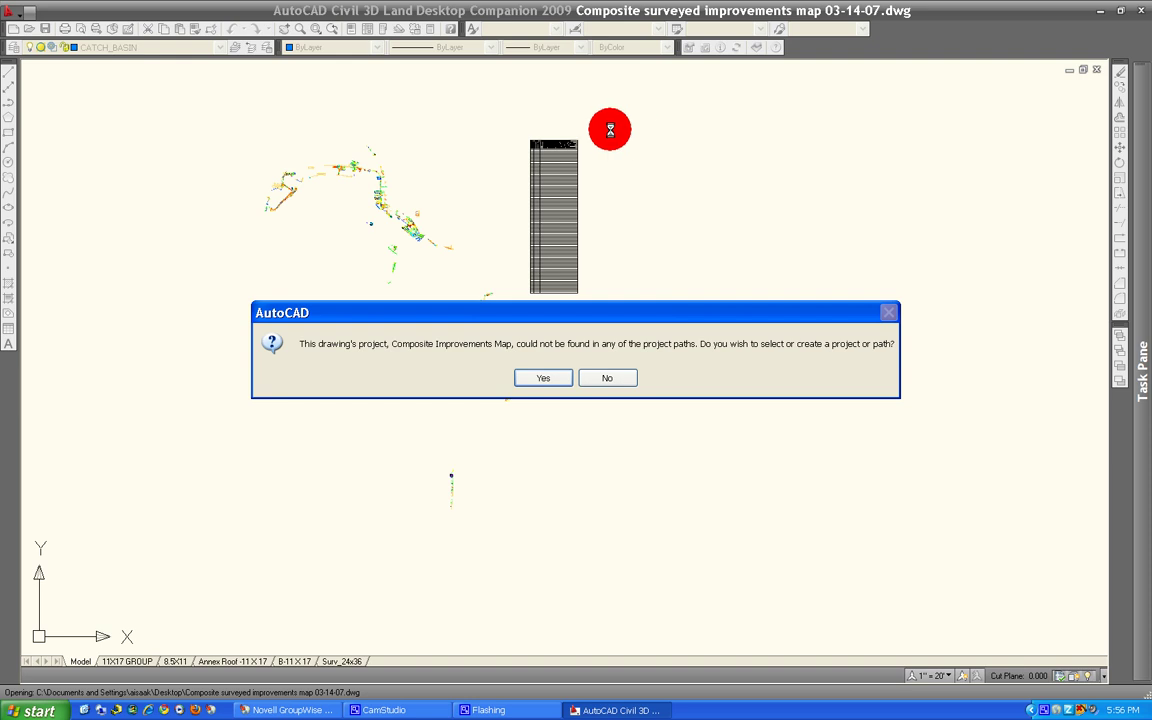
Decline the project-path prompt and zoom in on the waterfront parking strip by the shoreline
{"action": "left_click", "coordinate": [610, 378]}
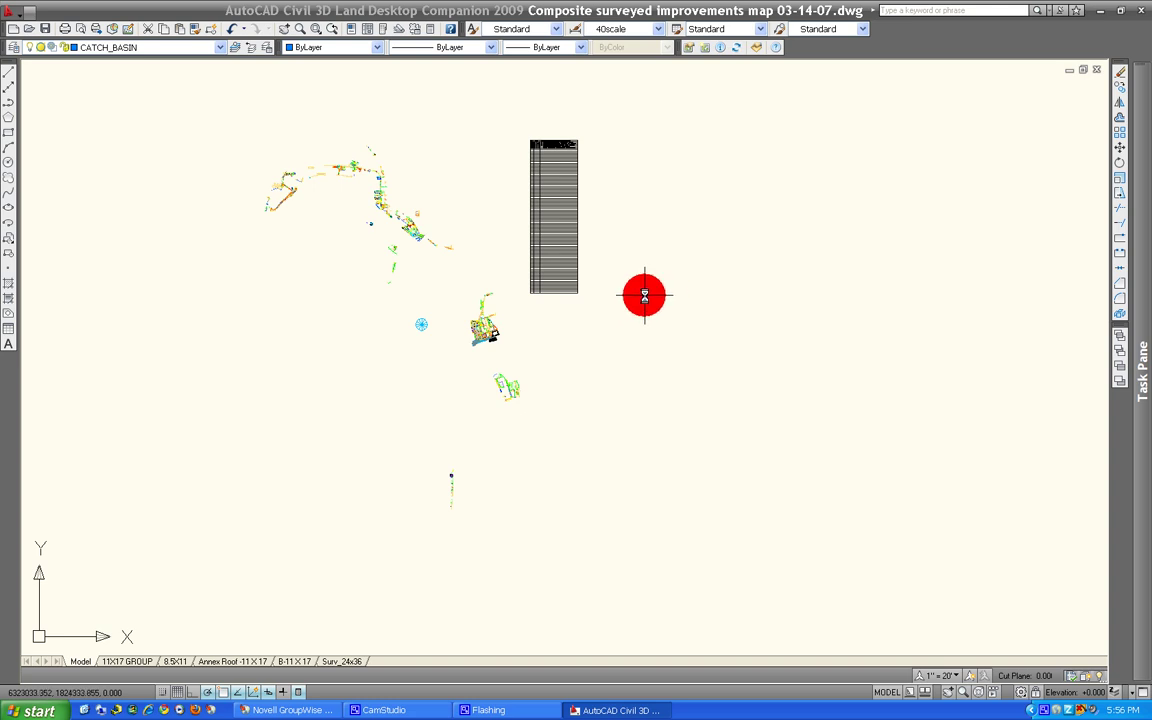
{"action": "scroll", "coordinate": [473, 333], "scroll_direction": "up", "scroll_amount": 2}
{"action": "scroll", "coordinate": [492, 333], "scroll_direction": "up", "scroll_amount": 5}
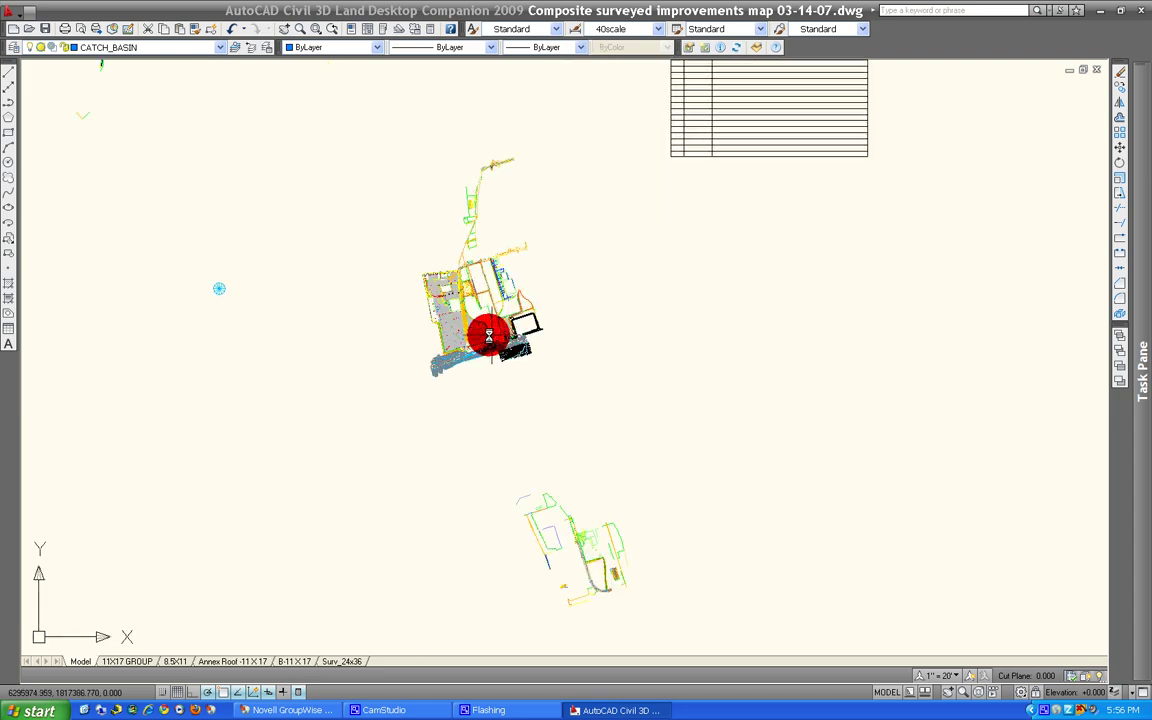
{"action": "scroll", "coordinate": [566, 322], "scroll_direction": "up", "scroll_amount": 5}
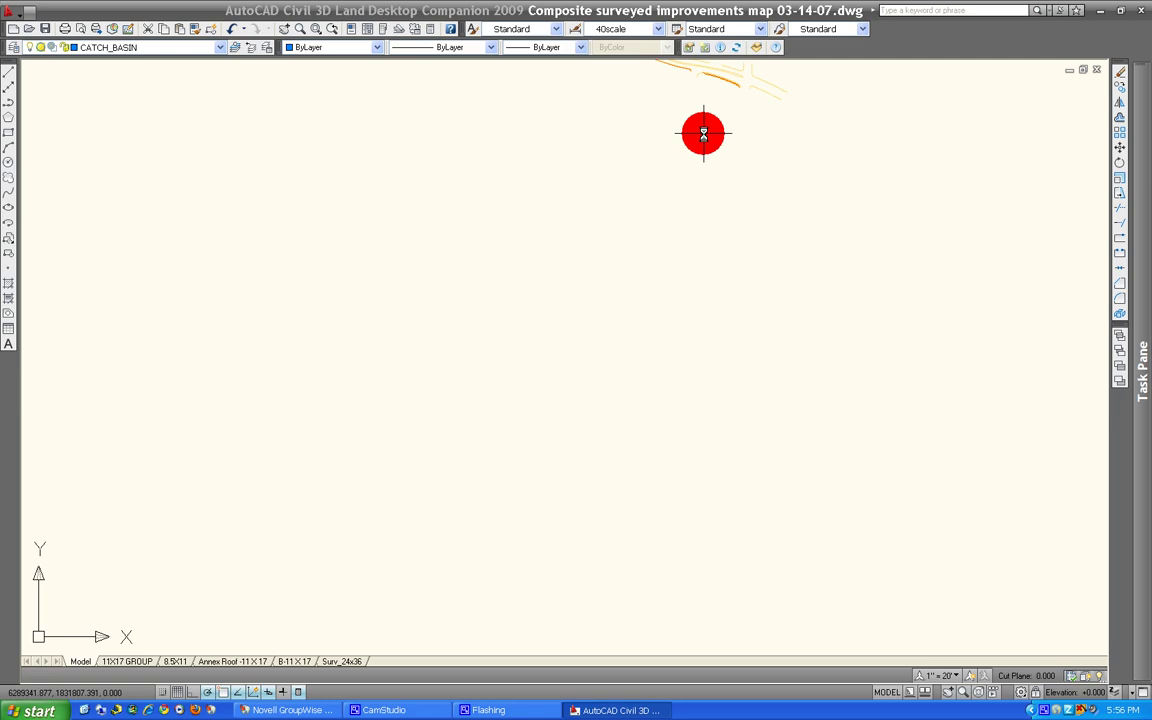
{"action": "scroll", "coordinate": [792, 427], "scroll_direction": "down", "scroll_amount": 5}
{"action": "scroll", "coordinate": [880, 408], "scroll_direction": "up", "scroll_amount": 6}
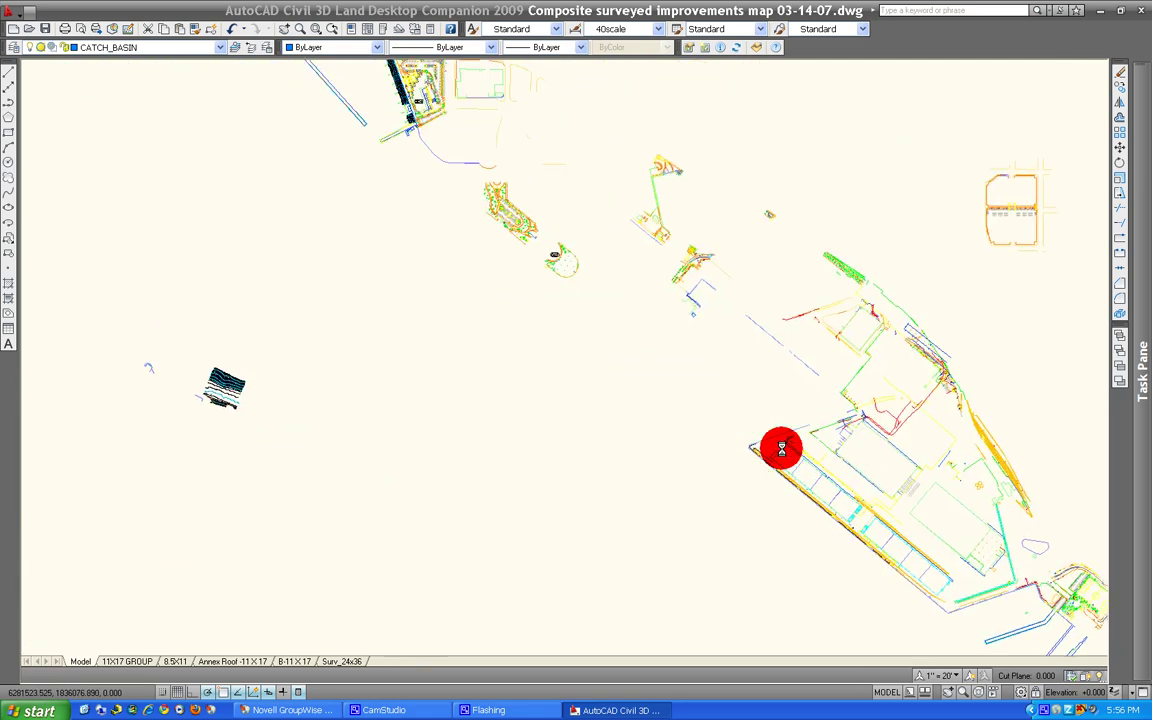
{"action": "scroll", "coordinate": [701, 369], "scroll_direction": "up", "scroll_amount": 6}
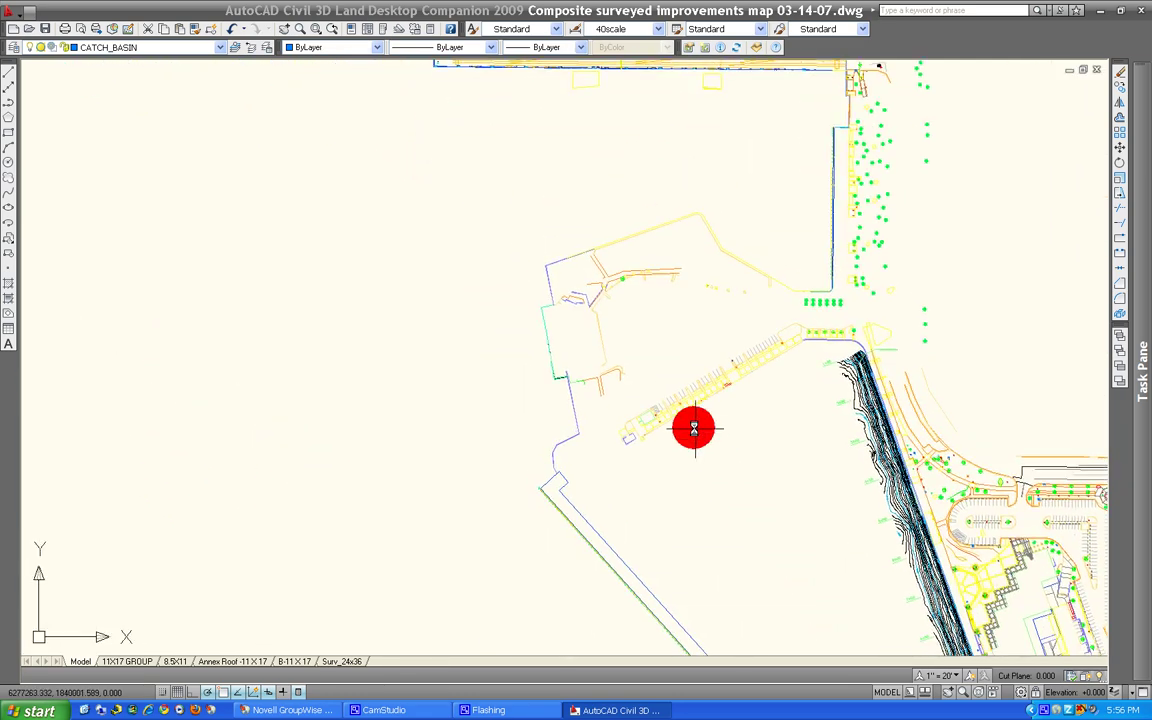
{"action": "middle_click_drag", "start_coordinate": [687, 597], "coordinate": [714, 571]}
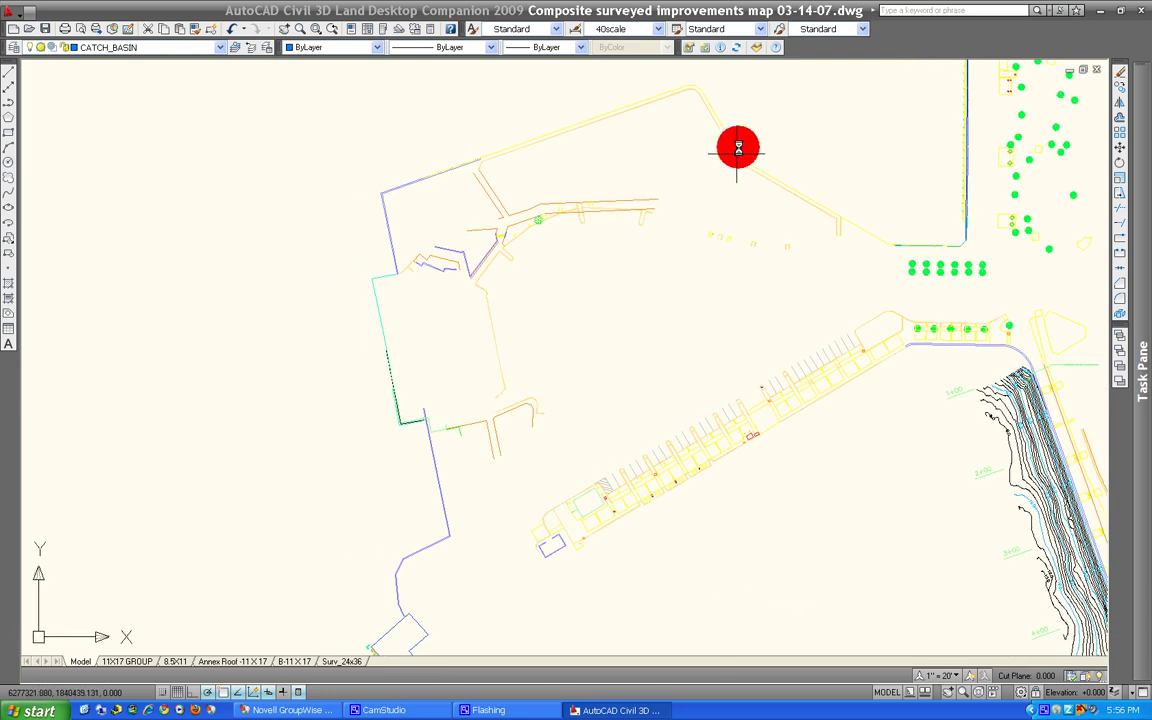
Add the 2009AerialsFourInch map service from the ArcGIS favorites to the drawing
{"action": "left_click", "coordinate": [688, 47]}
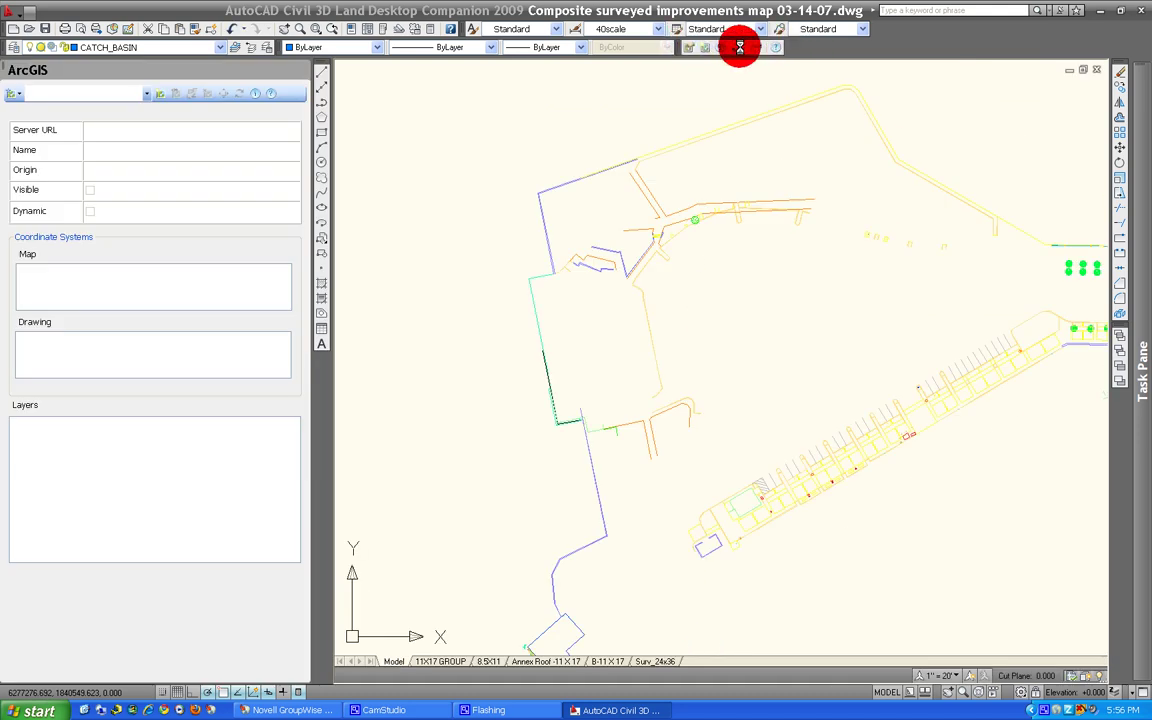
{"action": "left_click", "coordinate": [16, 93]}
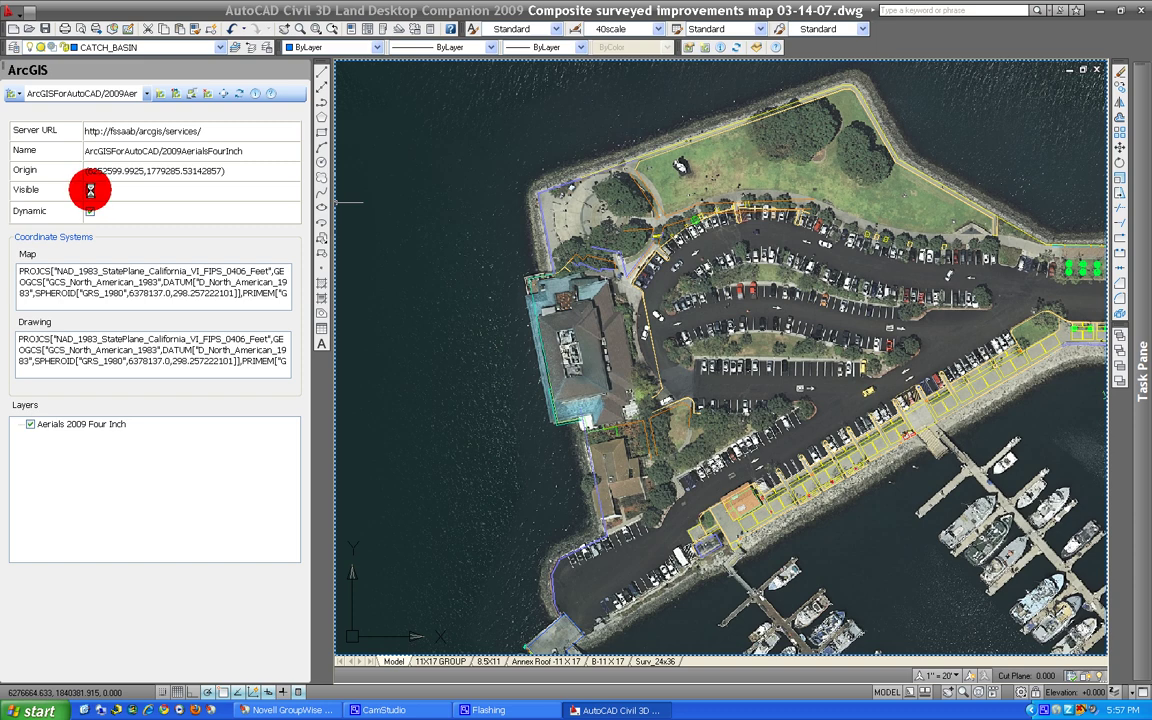
Uncheck Dynamic so the aerial imagery no longer updates with view changes
{"action": "left_click", "coordinate": [90, 211]}
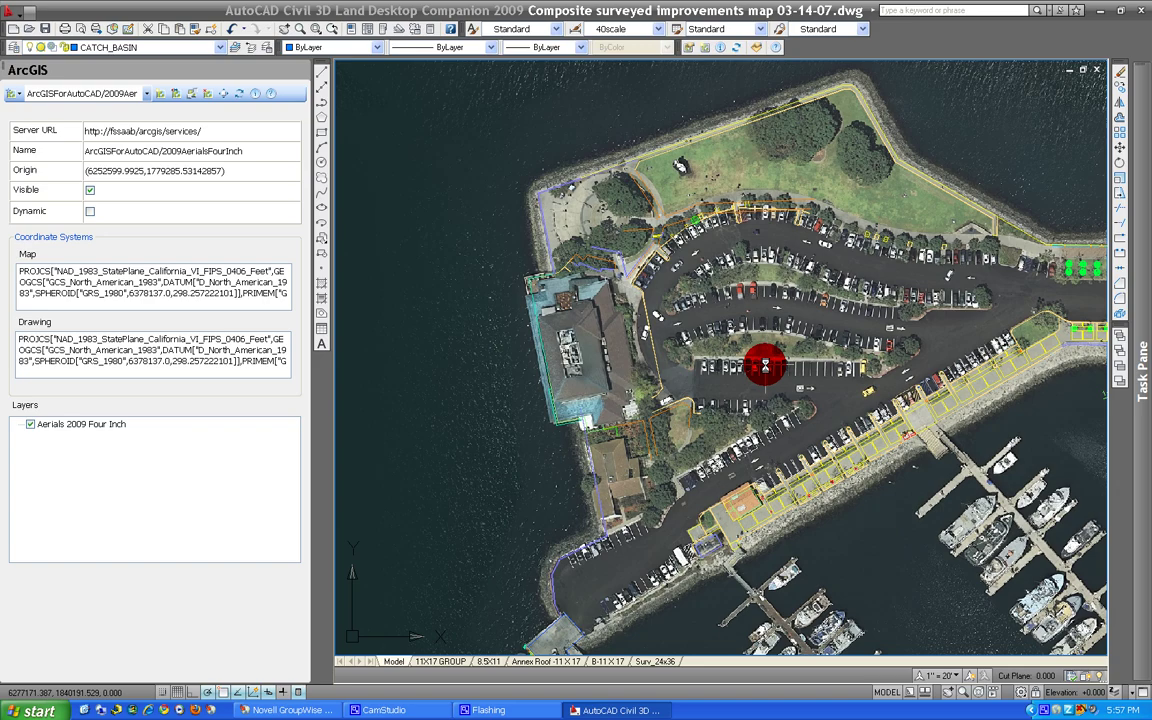
Frame the curved, tree-lined parking lot corner and refresh the aerial map for that view
{"action": "scroll", "coordinate": [763, 366], "scroll_direction": "up", "scroll_amount": 2}
{"action": "scroll", "coordinate": [763, 366], "scroll_direction": "down", "scroll_amount": 3}
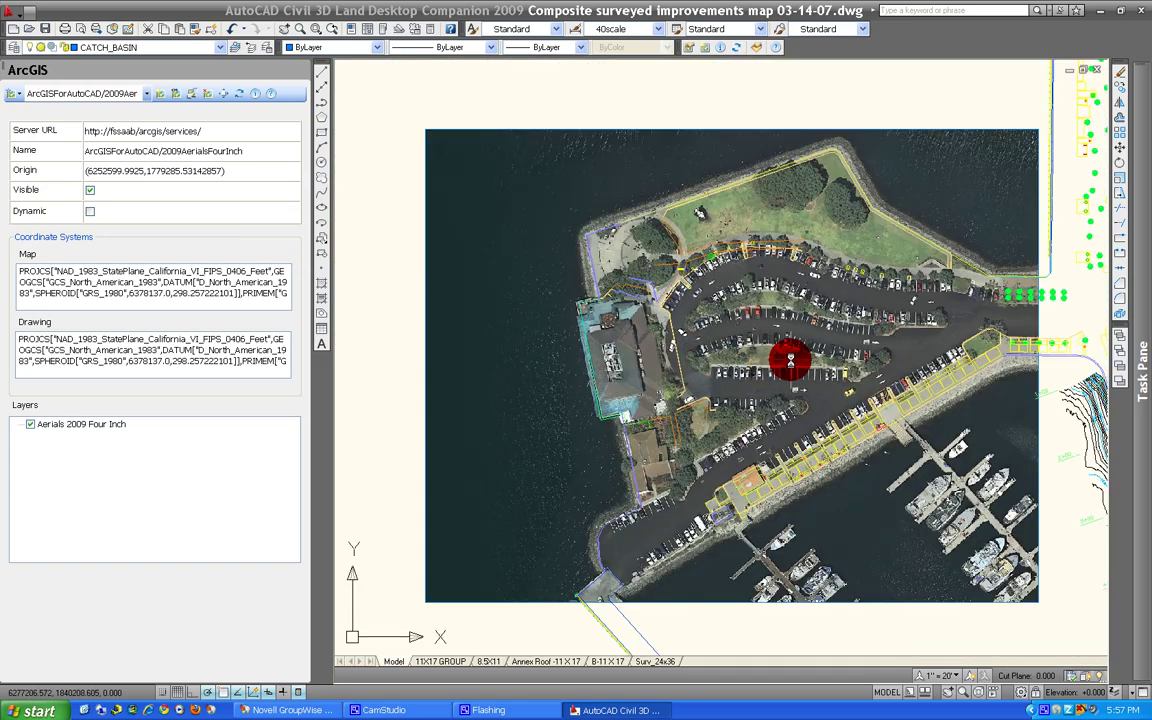
{"action": "scroll", "coordinate": [790, 355], "scroll_direction": "up", "scroll_amount": 4}
{"action": "mouse_move", "coordinate": [777, 349]}
{"action": "middle_mouse_down"}
{"action": "mouse_move", "coordinate": [746, 321]}
{"action": "mouse_move", "coordinate": [848, 541]}
{"action": "mouse_move", "coordinate": [792, 380]}
{"action": "mouse_move", "coordinate": [809, 465]}
{"action": "middle_mouse_up"}
{"action": "mouse_move", "coordinate": [571, 386]}
{"action": "middle_mouse_down"}
{"action": "mouse_move", "coordinate": [751, 352]}
{"action": "mouse_move", "coordinate": [648, 353]}
{"action": "middle_mouse_up"}
{"action": "scroll", "coordinate": [648, 353], "scroll_direction": "down", "scroll_amount": 4}
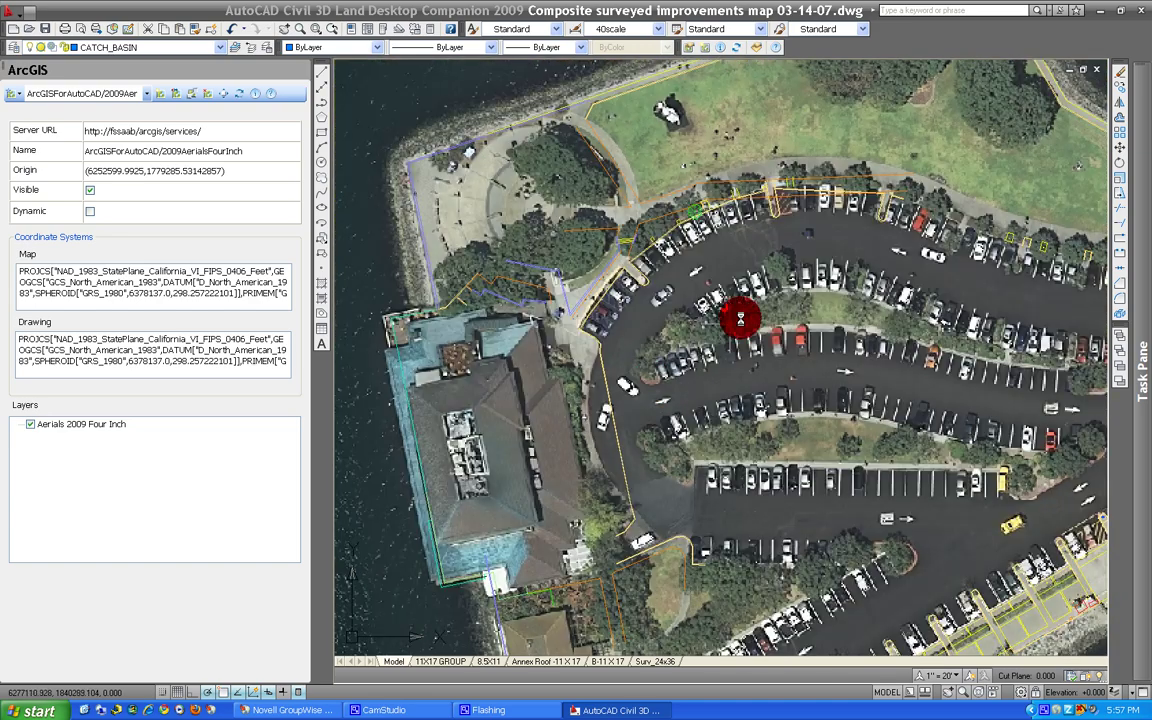
{"action": "scroll", "coordinate": [740, 318], "scroll_direction": "up", "scroll_amount": 5}
{"action": "middle_click_drag", "start_coordinate": [728, 206], "coordinate": [876, 453]}
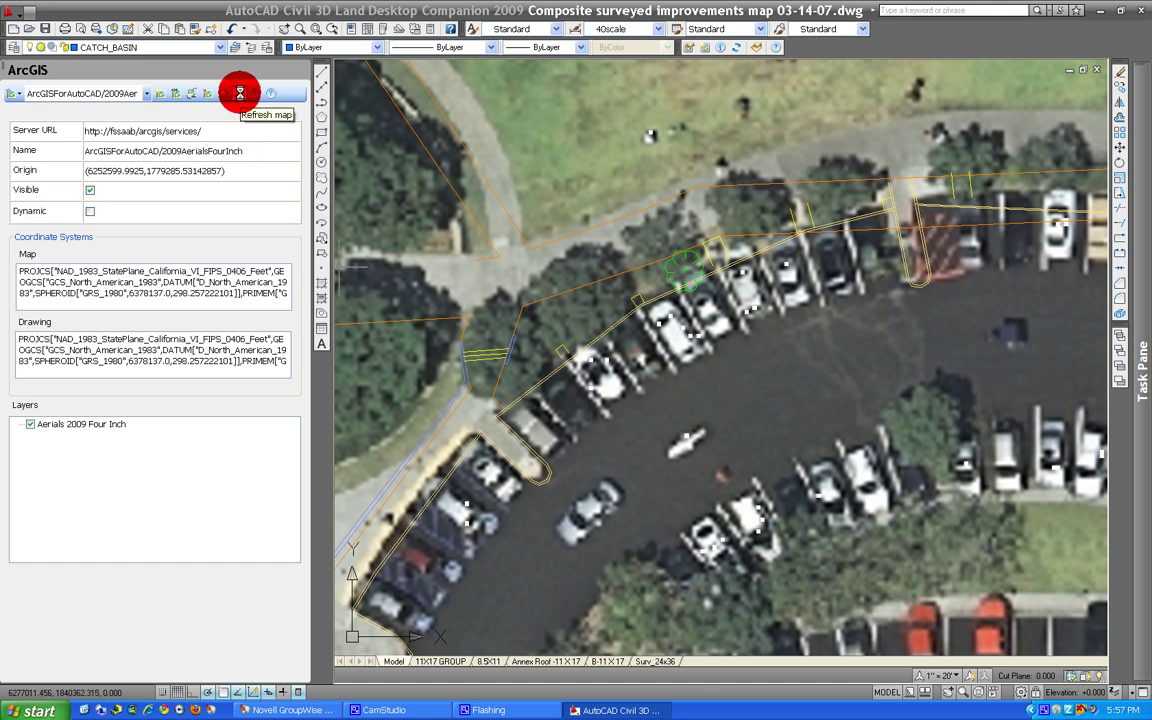
{"action": "left_click", "coordinate": [240, 93]}
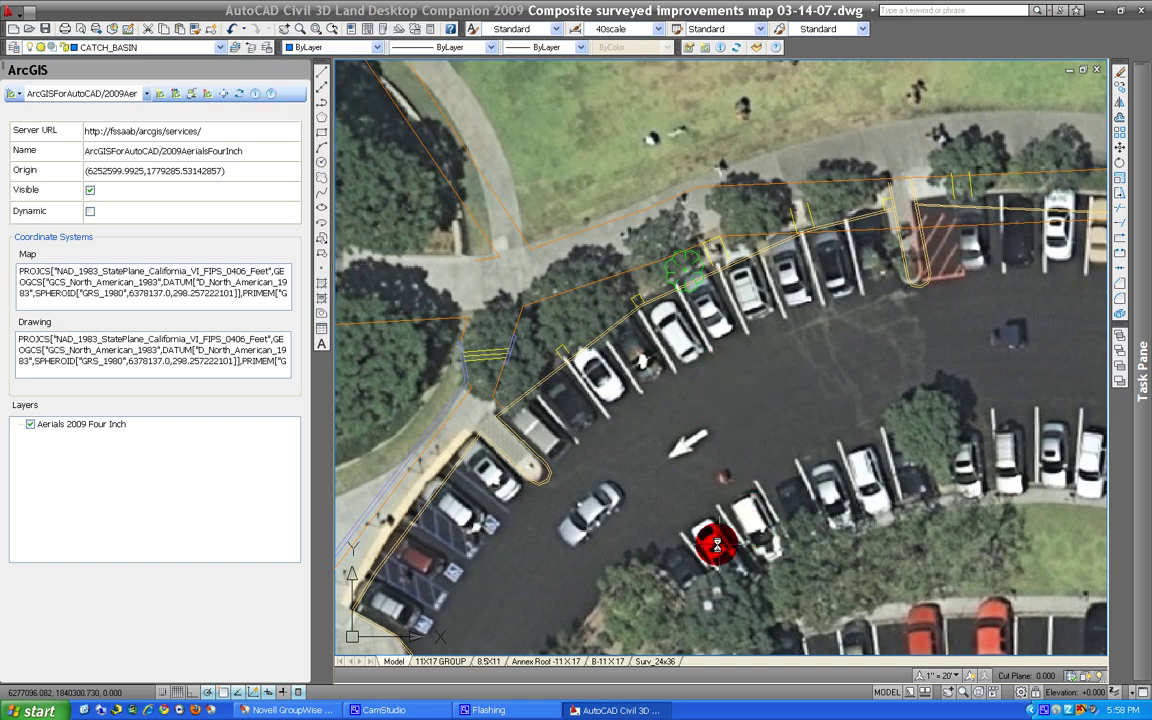
Zoom out to see the clipped aerial patch within the site plan
{"action": "mouse_move", "coordinate": [927, 415]}
{"action": "middle_mouse_down"}
{"action": "mouse_move", "coordinate": [728, 404]}
{"action": "mouse_move", "coordinate": [612, 417]}
{"action": "mouse_move", "coordinate": [689, 398]}
{"action": "mouse_move", "coordinate": [678, 418]}
{"action": "middle_mouse_up"}
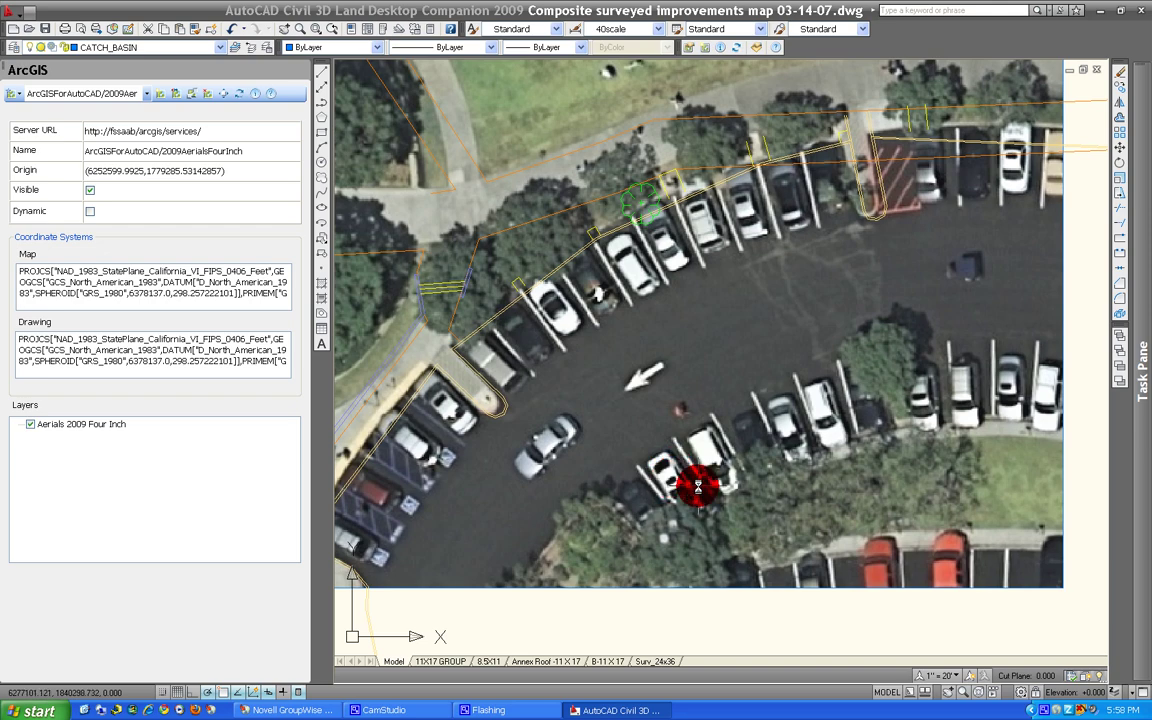
{"action": "scroll", "coordinate": [748, 460], "scroll_direction": "down", "scroll_amount": 4}
{"action": "scroll", "coordinate": [748, 460], "scroll_direction": "down", "scroll_amount": 2}
{"action": "middle_click_drag", "start_coordinate": [746, 468], "coordinate": [648, 360]}
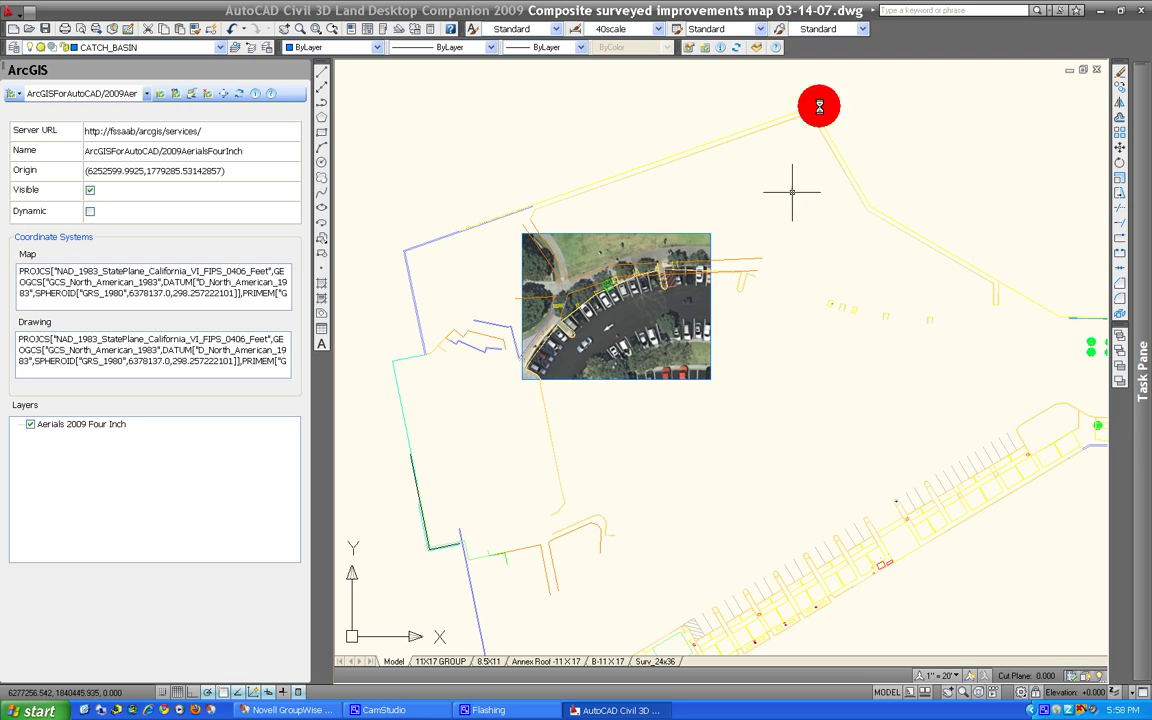
Frame the pier parking lot beside the docked ship and refresh the aerial map there
{"action": "middle_click_drag", "start_coordinate": [957, 172], "coordinate": [612, 321]}
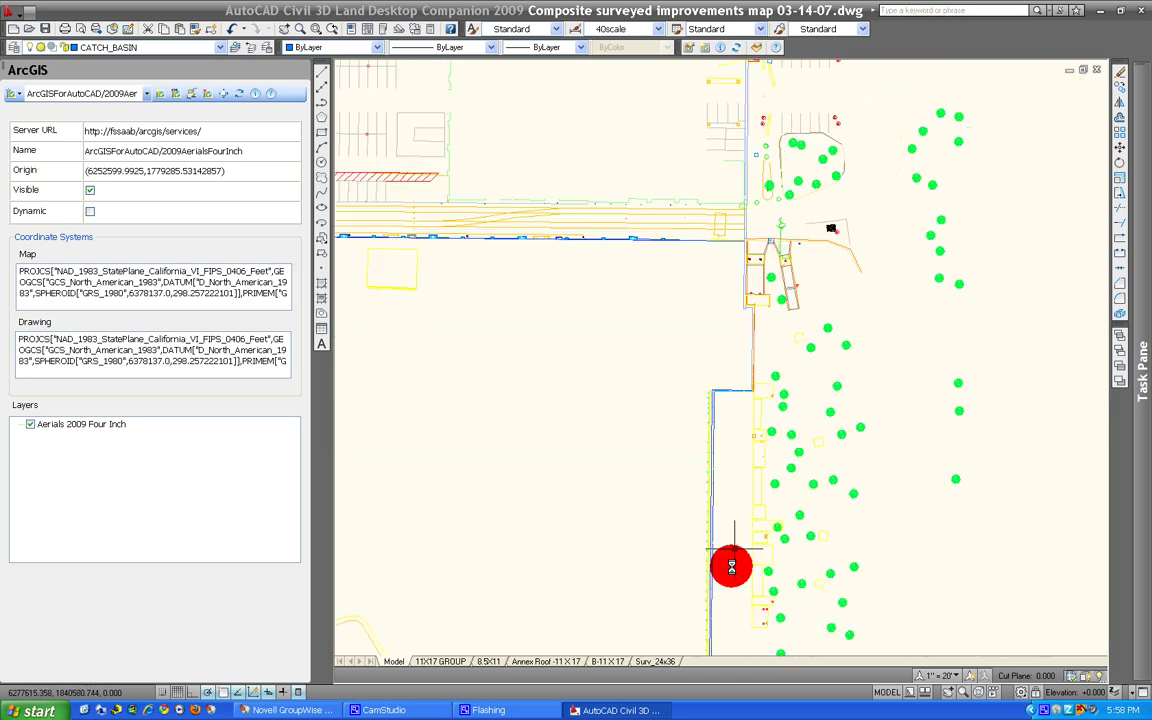
{"action": "scroll", "coordinate": [733, 561], "scroll_direction": "up", "scroll_amount": 5}
{"action": "scroll", "coordinate": [476, 301], "scroll_direction": "down", "scroll_amount": 4}
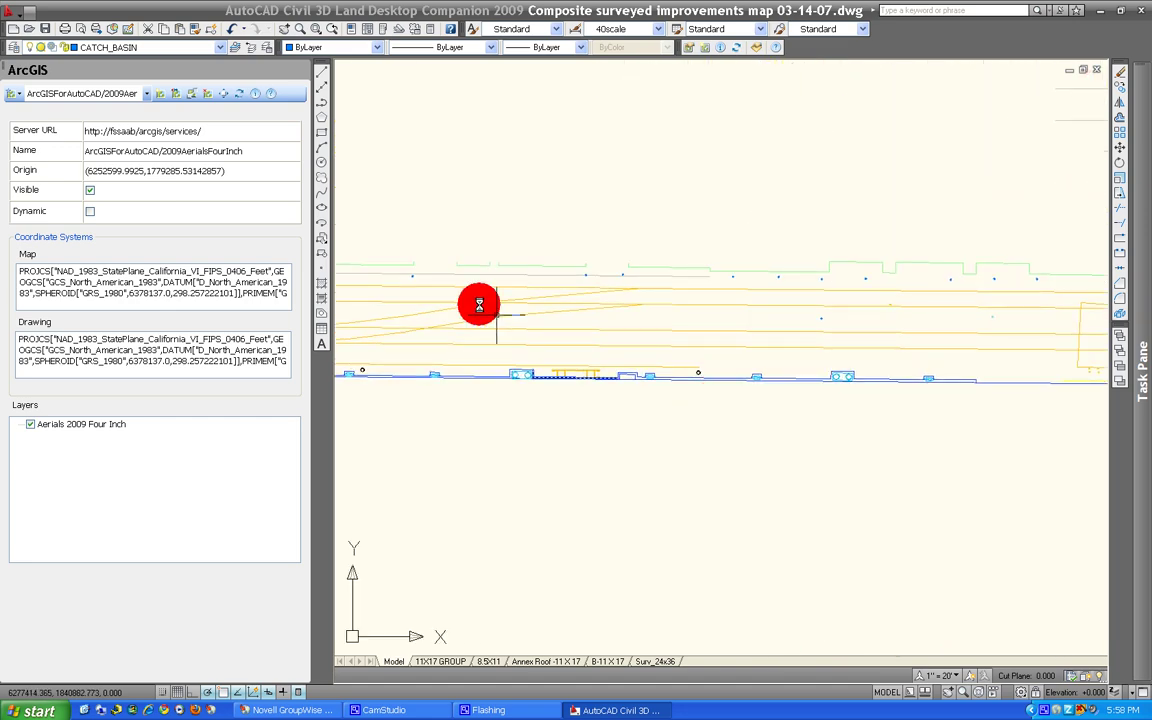
{"action": "scroll", "coordinate": [712, 324], "scroll_direction": "up", "scroll_amount": 2}
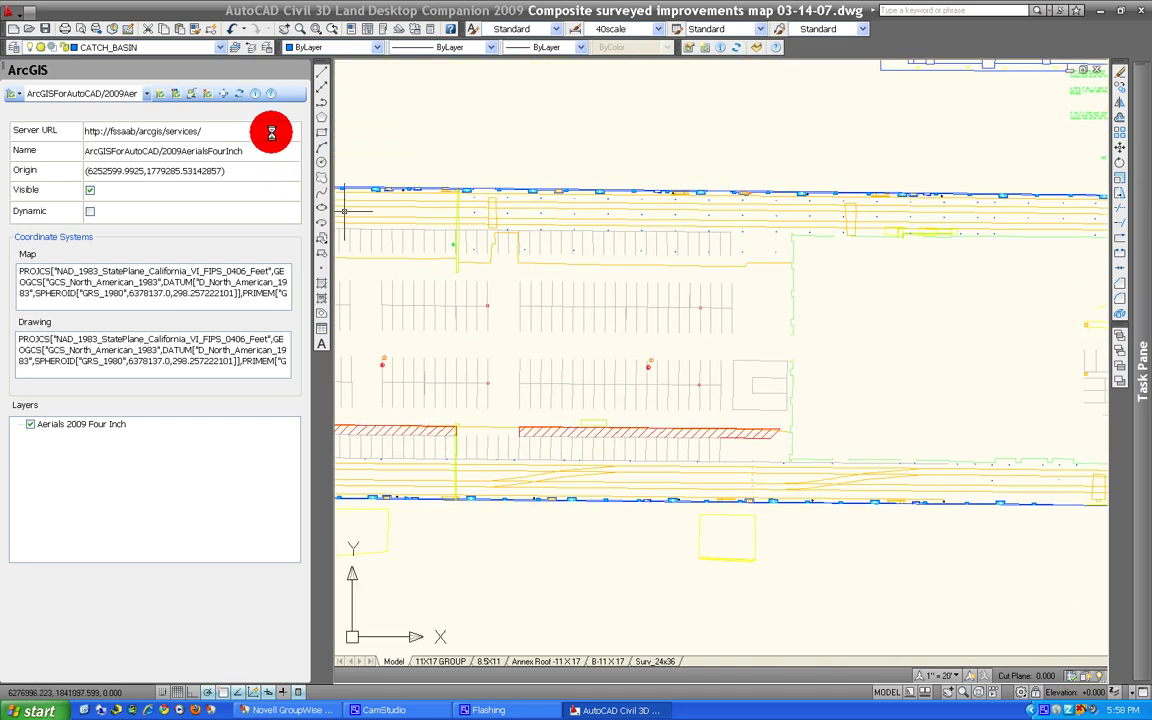
{"action": "left_click", "coordinate": [239, 93]}
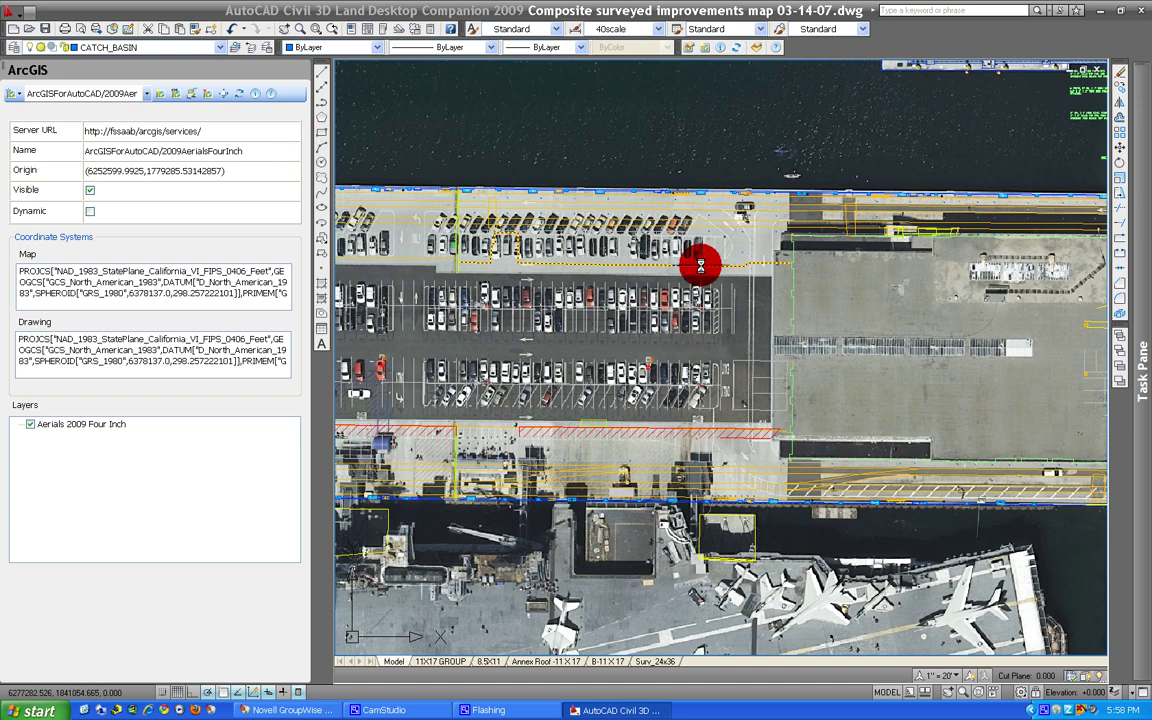
Zoom out and pan around the drawing to check the fixed aerial patch
{"action": "scroll", "coordinate": [700, 265], "scroll_direction": "down", "scroll_amount": 5}
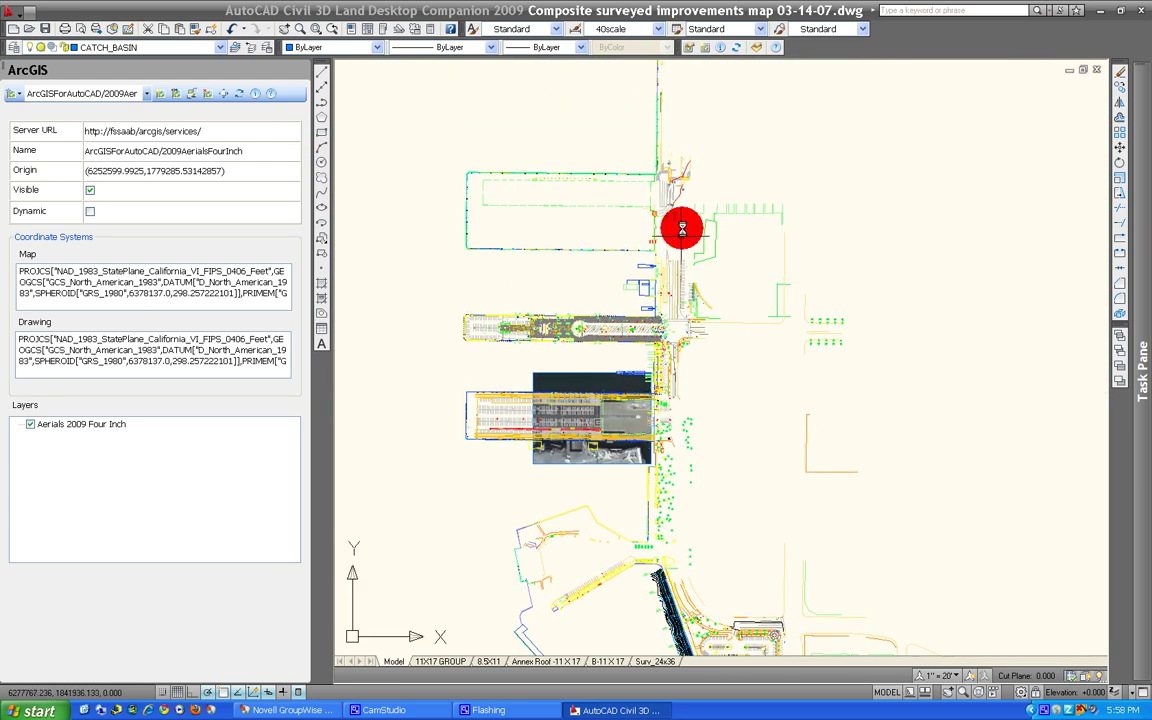
{"action": "scroll", "coordinate": [712, 442], "scroll_direction": "up", "scroll_amount": 5}
{"action": "middle_click_drag", "start_coordinate": [663, 563], "coordinate": [800, 599]}
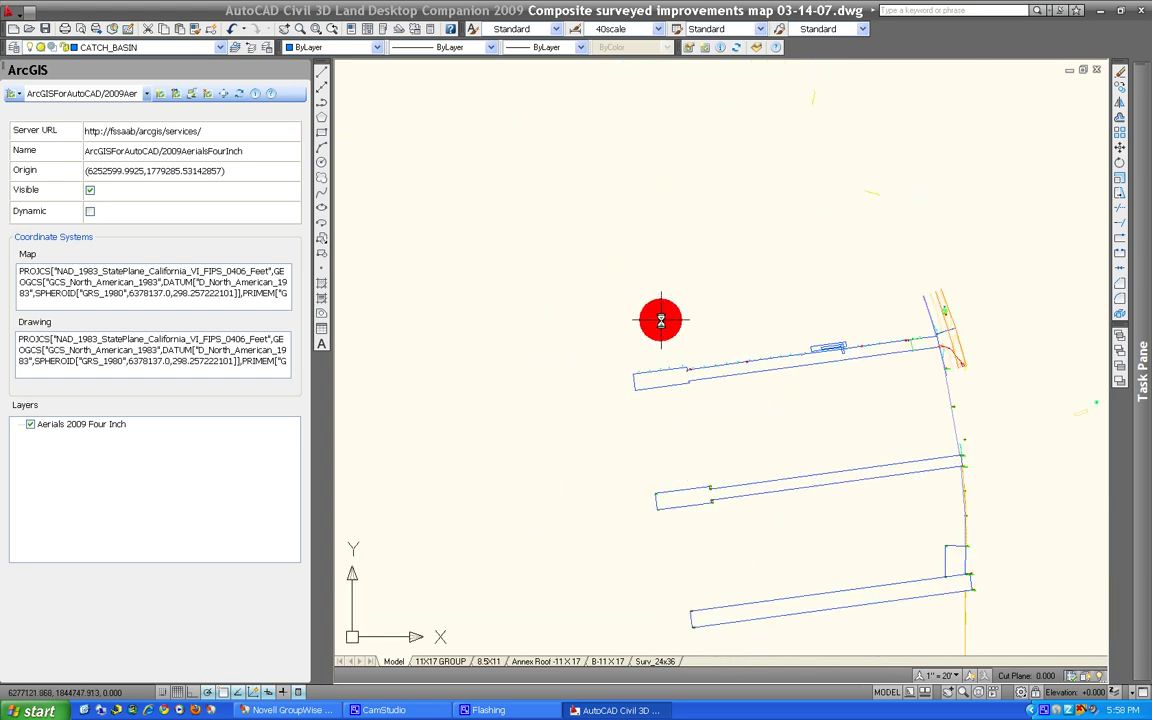
{"action": "mouse_move", "coordinate": [661, 320]}
{"action": "middle_mouse_down"}
{"action": "mouse_move", "coordinate": [728, 442]}
{"action": "mouse_move", "coordinate": [699, 504]}
{"action": "mouse_move", "coordinate": [689, 481]}
{"action": "mouse_move", "coordinate": [718, 452]}
{"action": "mouse_move", "coordinate": [743, 473]}
{"action": "mouse_move", "coordinate": [699, 463]}
{"action": "mouse_move", "coordinate": [779, 432]}
{"action": "mouse_move", "coordinate": [714, 502]}
{"action": "mouse_move", "coordinate": [741, 458]}
{"action": "mouse_move", "coordinate": [687, 381]}
{"action": "mouse_move", "coordinate": [790, 465]}
{"action": "middle_mouse_up"}
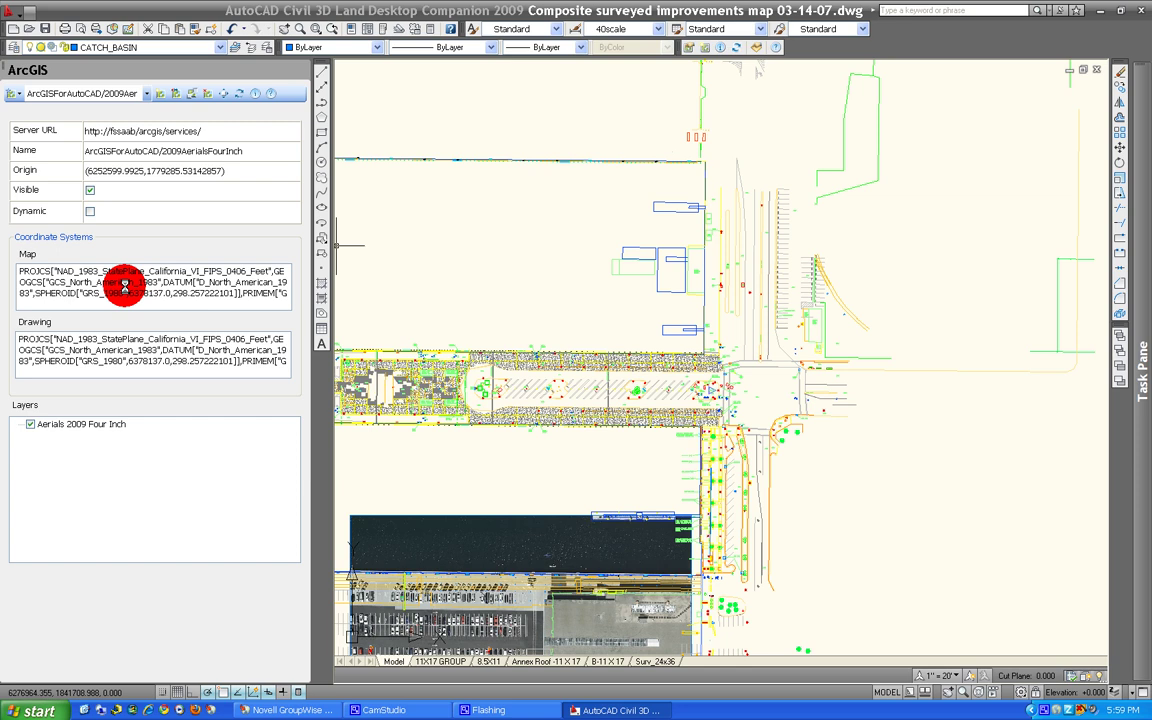
{"action": "left_click_drag", "start_coordinate": [52, 271], "coordinate": [216, 270]}
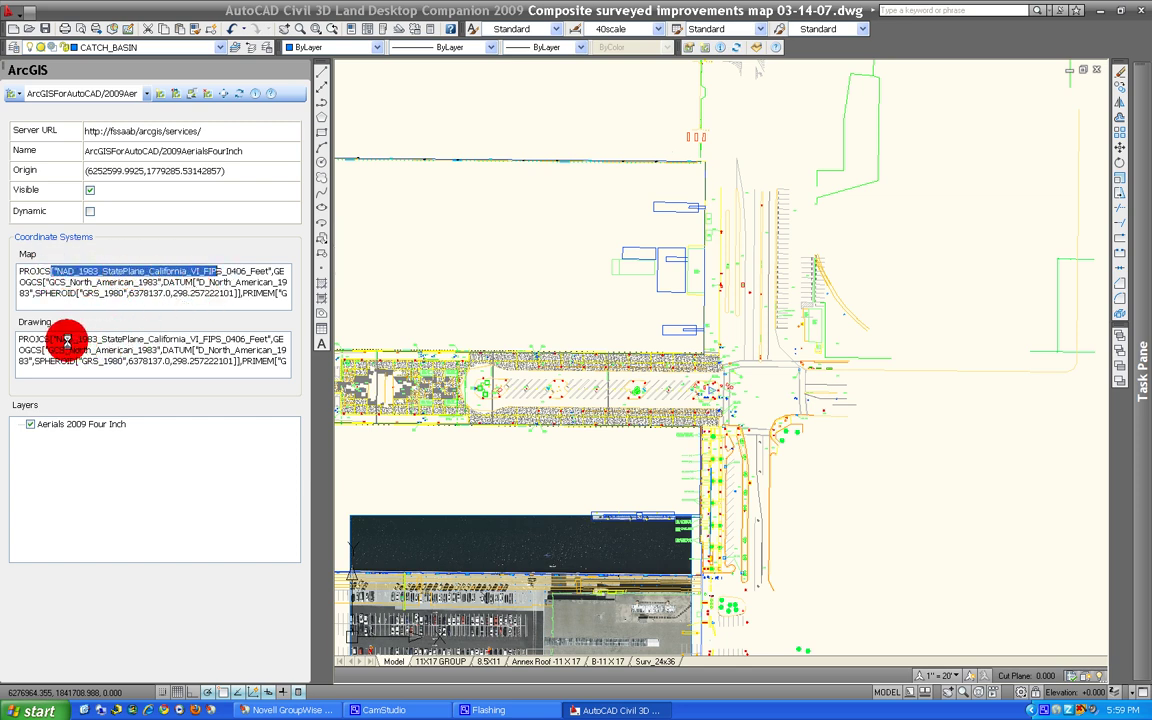
{"action": "left_click_drag", "start_coordinate": [52, 271], "coordinate": [136, 271]}
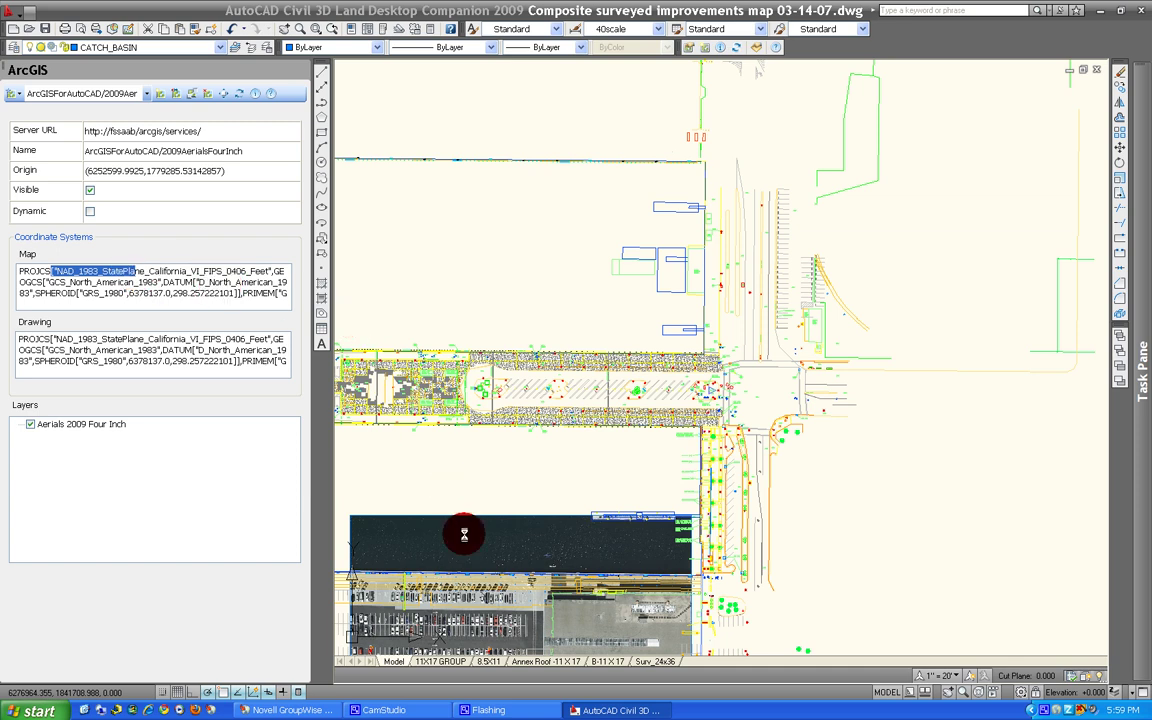
{"action": "left_click", "coordinate": [138, 273]}
{"action": "mouse_move", "coordinate": [61, 271]}
{"action": "left_mouse_down"}
{"action": "mouse_move", "coordinate": [249, 267]}
{"action": "mouse_move", "coordinate": [239, 309]}
{"action": "left_mouse_up"}
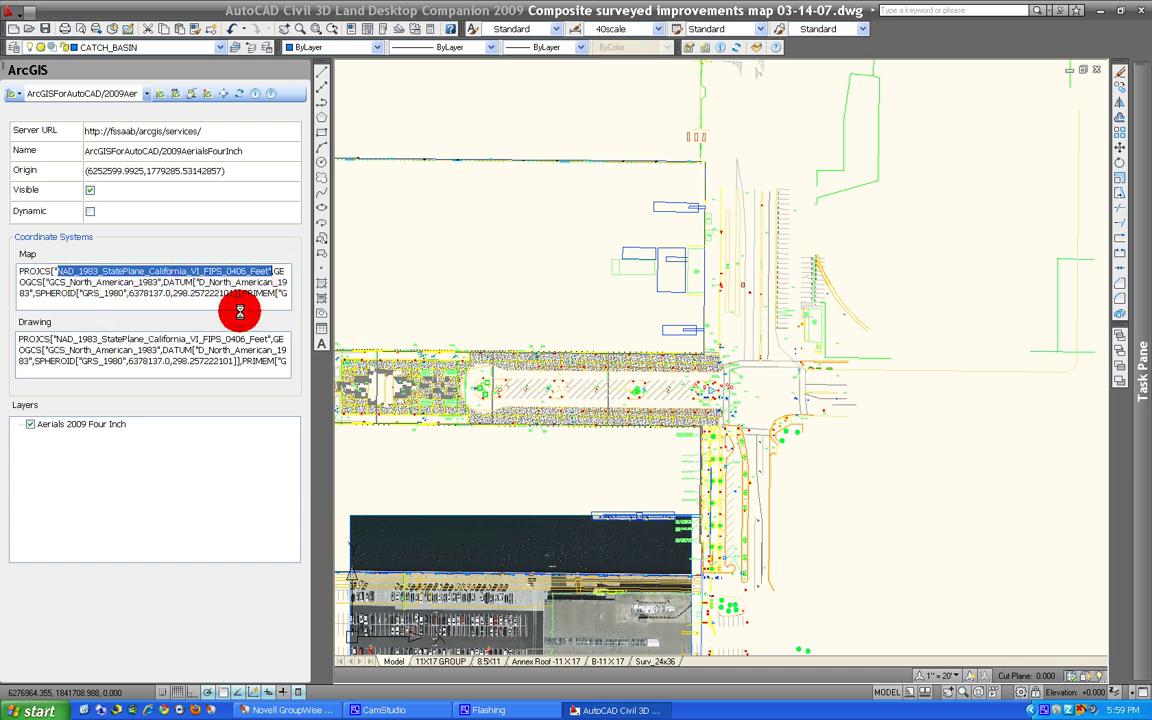
{"action": "left_click", "coordinate": [67, 339]}
{"action": "left_click_drag", "start_coordinate": [67, 339], "coordinate": [257, 334]}
{"action": "left_click", "coordinate": [257, 345]}
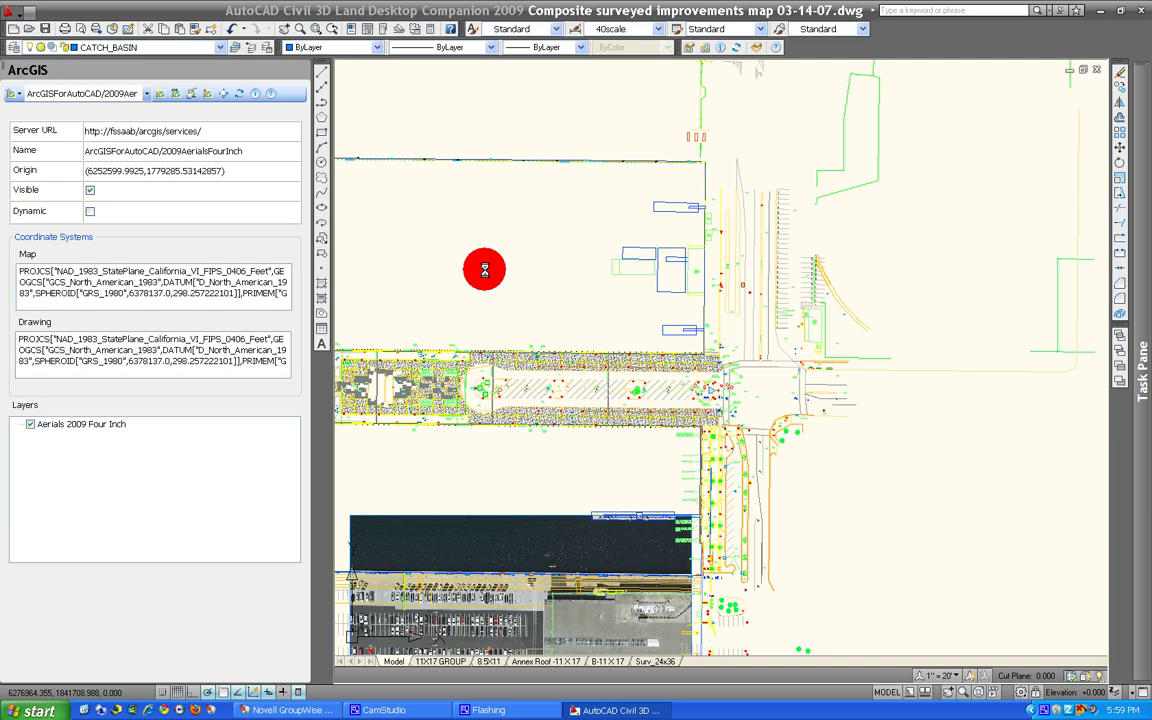
{"action": "left_click", "coordinate": [551, 468]}
{"action": "scroll", "coordinate": [551, 468], "scroll_direction": "up", "scroll_amount": 3}
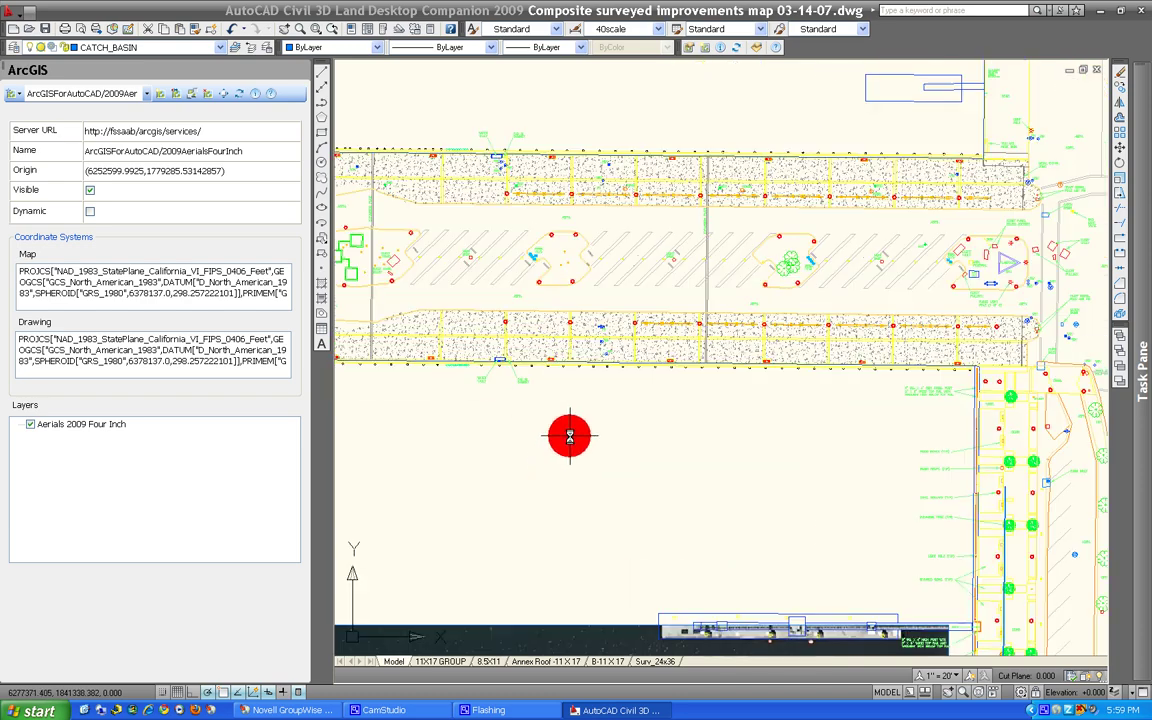
{"action": "scroll", "coordinate": [566, 442], "scroll_direction": "down", "scroll_amount": 4}
{"action": "middle_click_drag", "start_coordinate": [643, 357], "coordinate": [700, 187]}
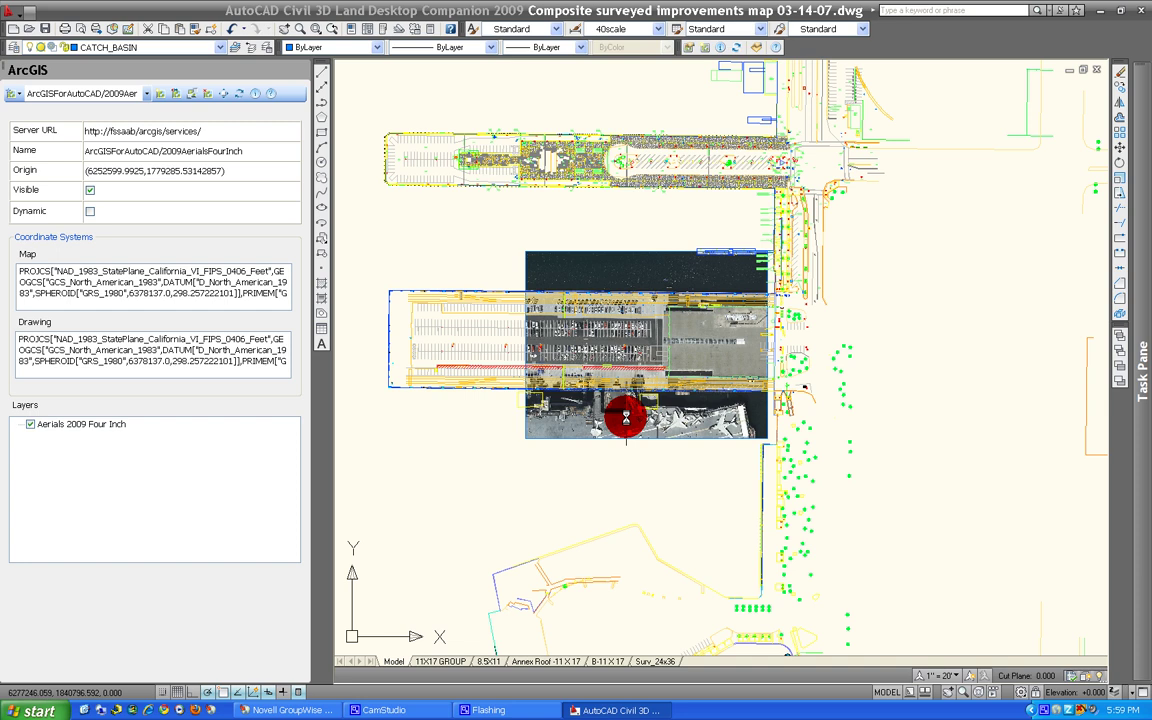
{"action": "mouse_move", "coordinate": [57, 338]}
{"action": "left_mouse_down"}
{"action": "mouse_move", "coordinate": [149, 336]}
{"action": "mouse_move", "coordinate": [226, 352]}
{"action": "mouse_move", "coordinate": [180, 334]}
{"action": "mouse_move", "coordinate": [206, 337]}
{"action": "mouse_move", "coordinate": [241, 368]}
{"action": "left_mouse_up"}
{"action": "left_click", "coordinate": [172, 350]}
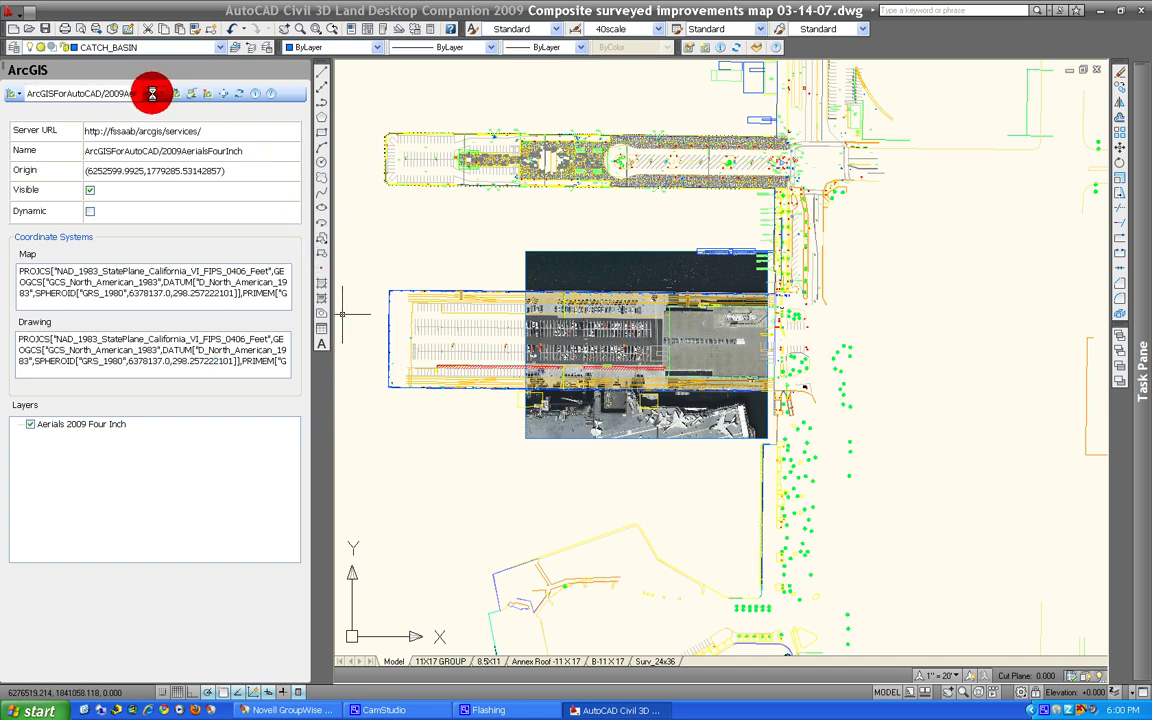
{"action": "left_click", "coordinate": [16, 91]}
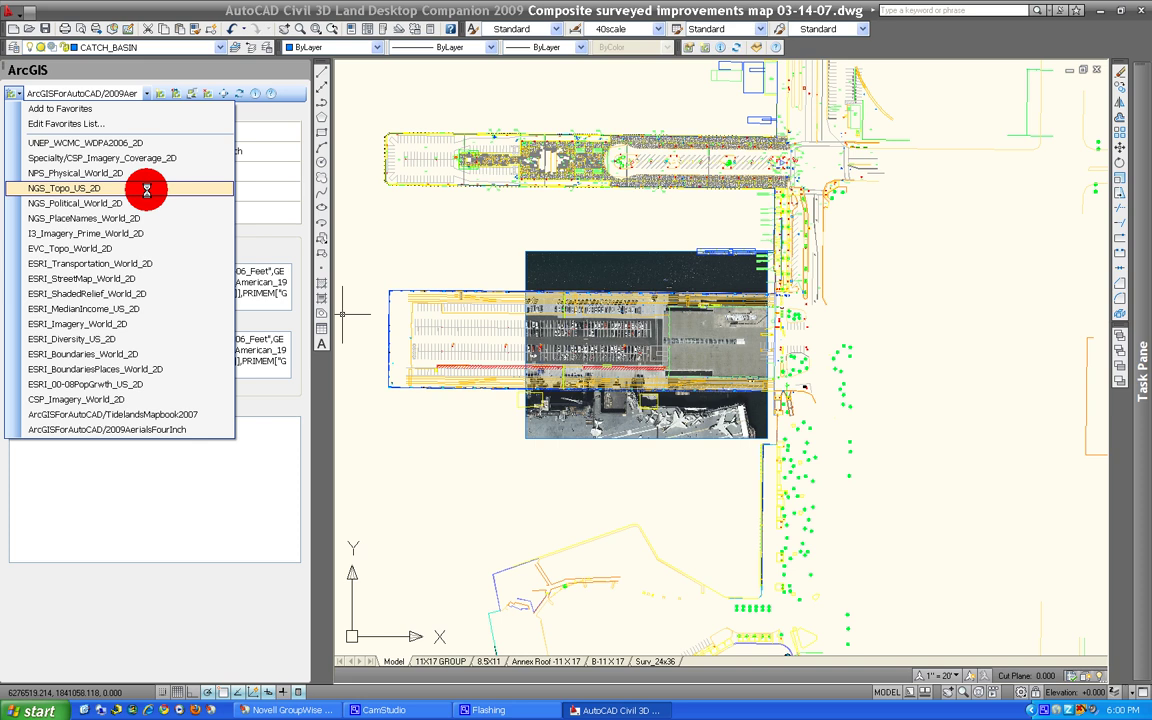
{"action": "left_click", "coordinate": [147, 69]}
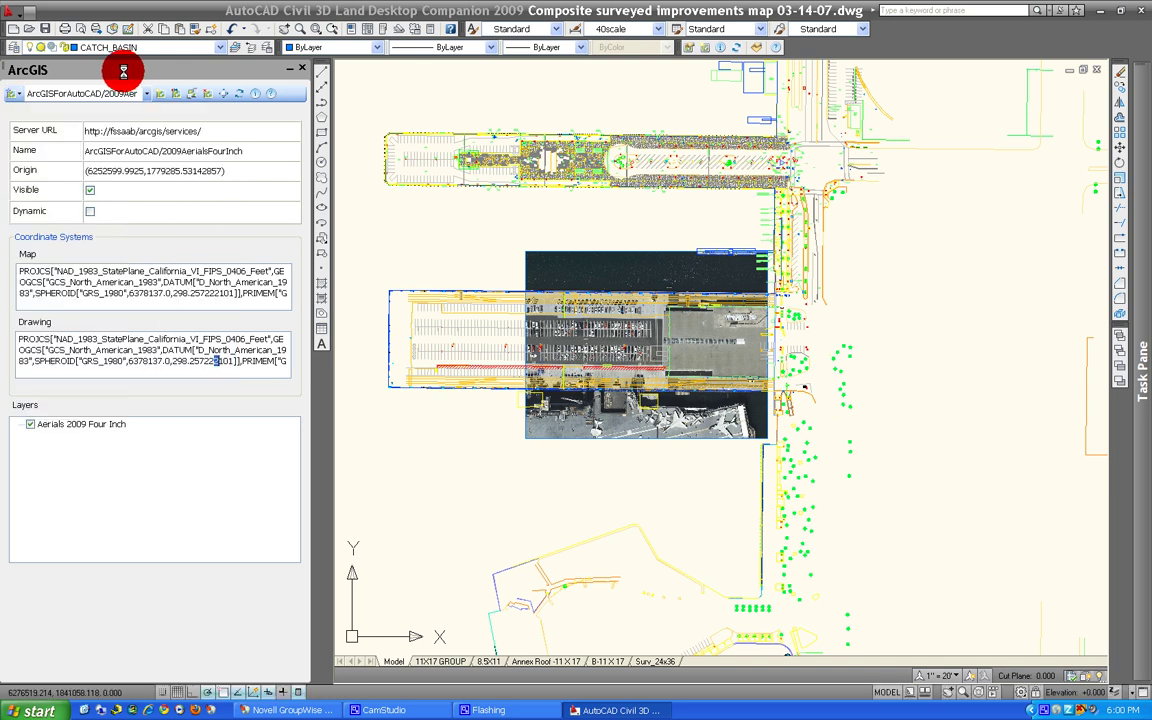
Connect to I3_Imagery_Prime_World_2D from the favorites for USA Prime Imagery over the harbor
{"action": "left_click", "coordinate": [14, 93]}
{"action": "left_click", "coordinate": [90, 231]}
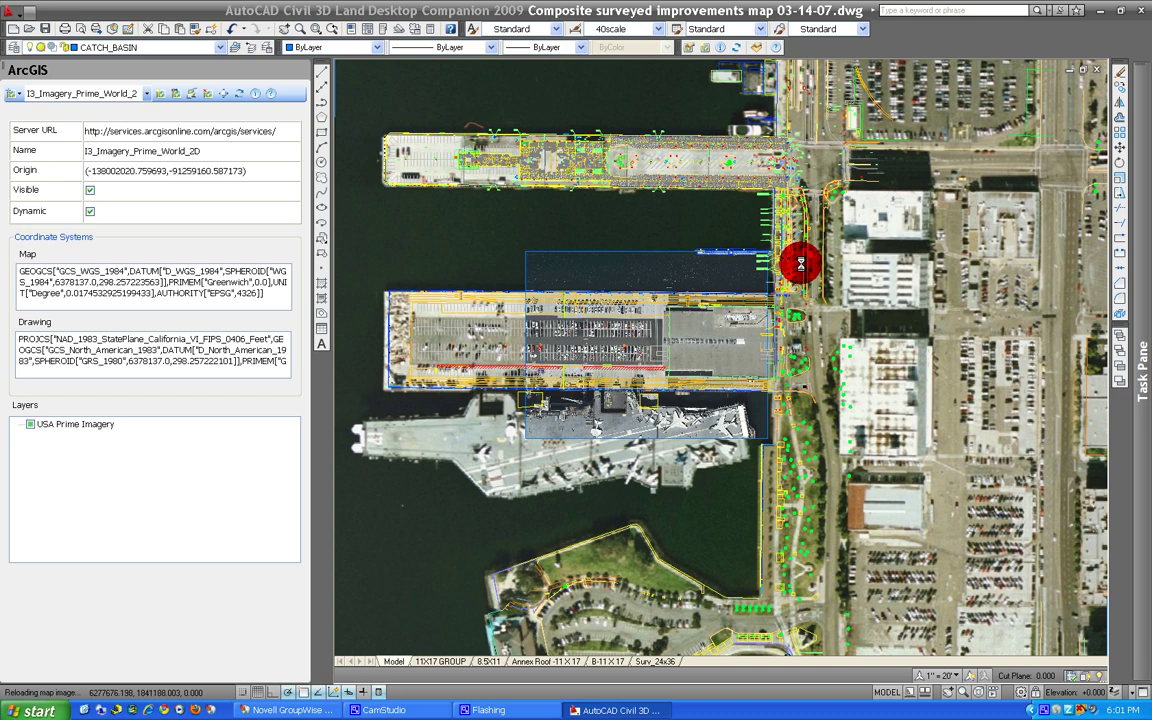
{"action": "scroll", "coordinate": [800, 264], "scroll_direction": "down", "scroll_amount": 2}
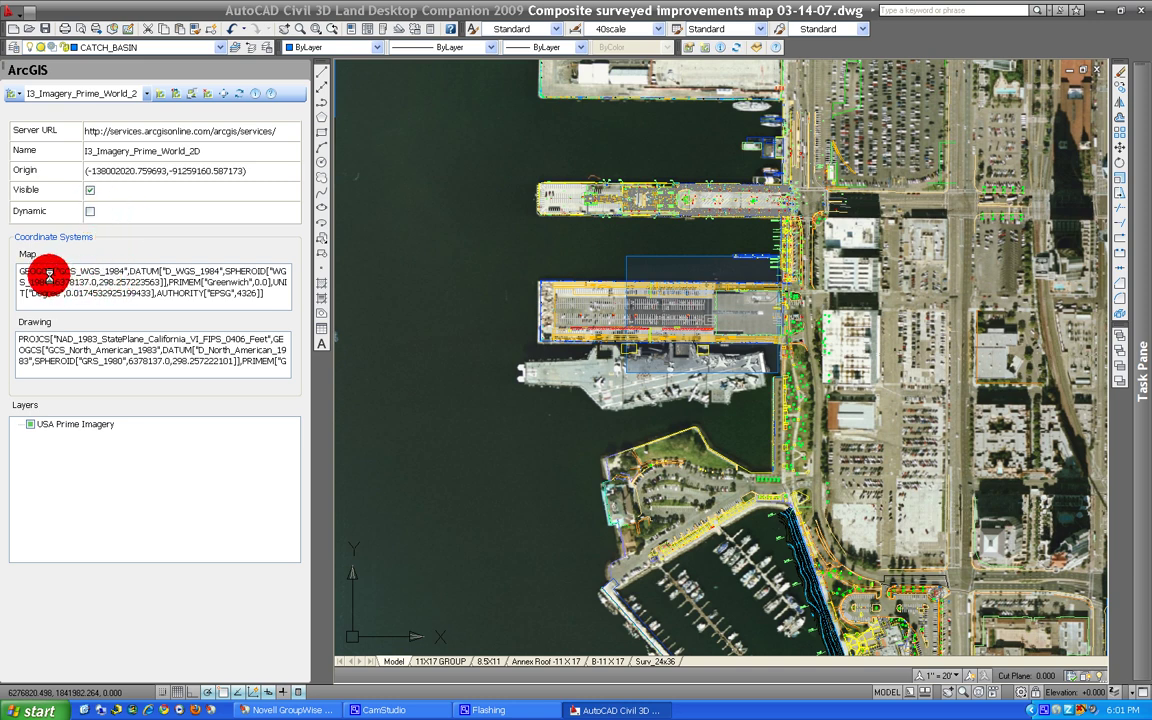
{"action": "left_click", "coordinate": [106, 93]}
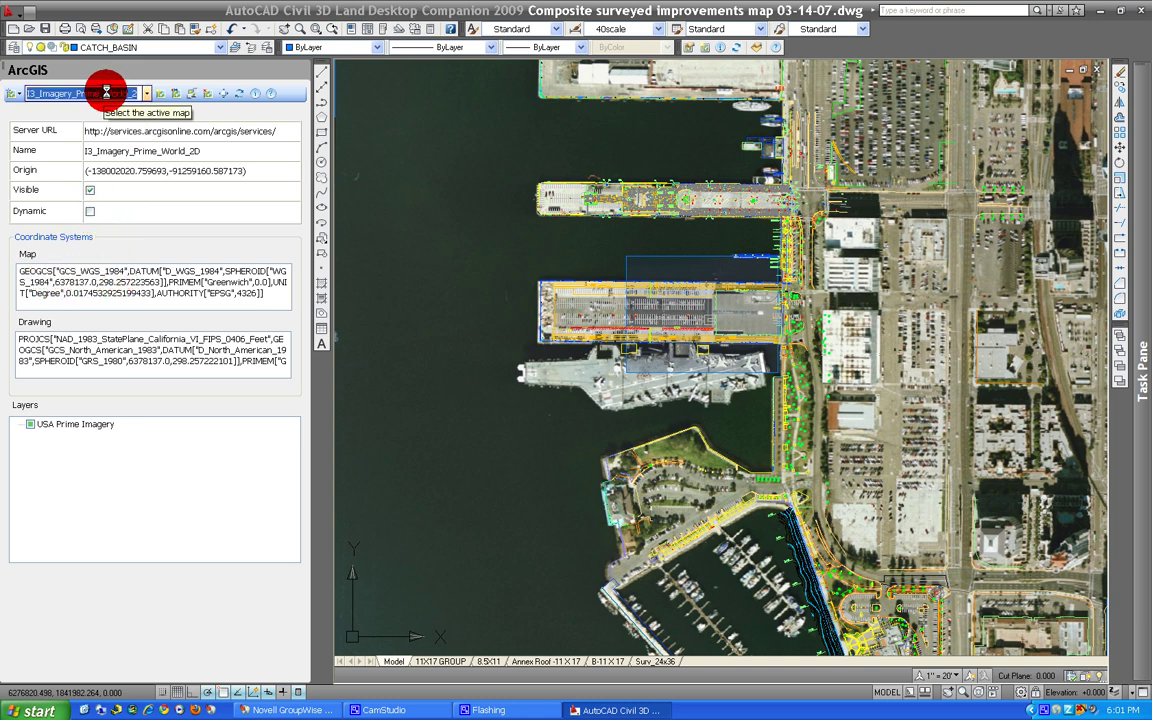
{"action": "left_click_drag", "start_coordinate": [59, 271], "coordinate": [125, 266]}
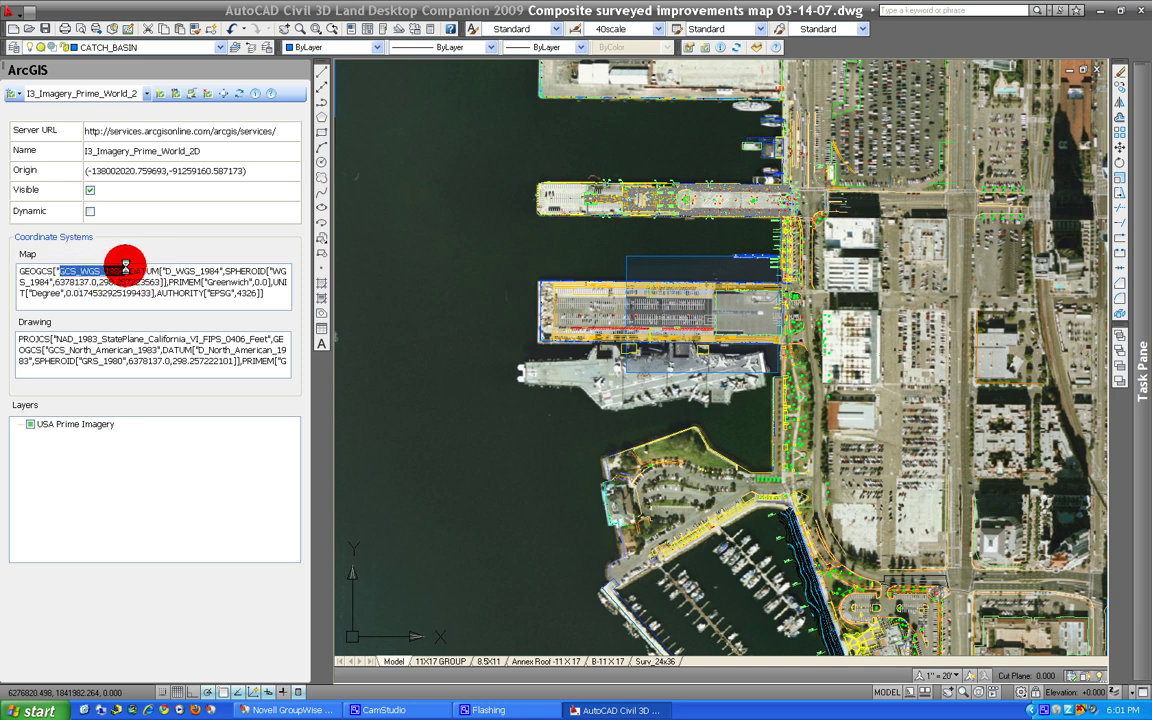
{"action": "left_click", "coordinate": [125, 266]}
{"action": "left_click_drag", "start_coordinate": [48, 340], "coordinate": [154, 337]}
{"action": "left_click", "coordinate": [165, 342]}
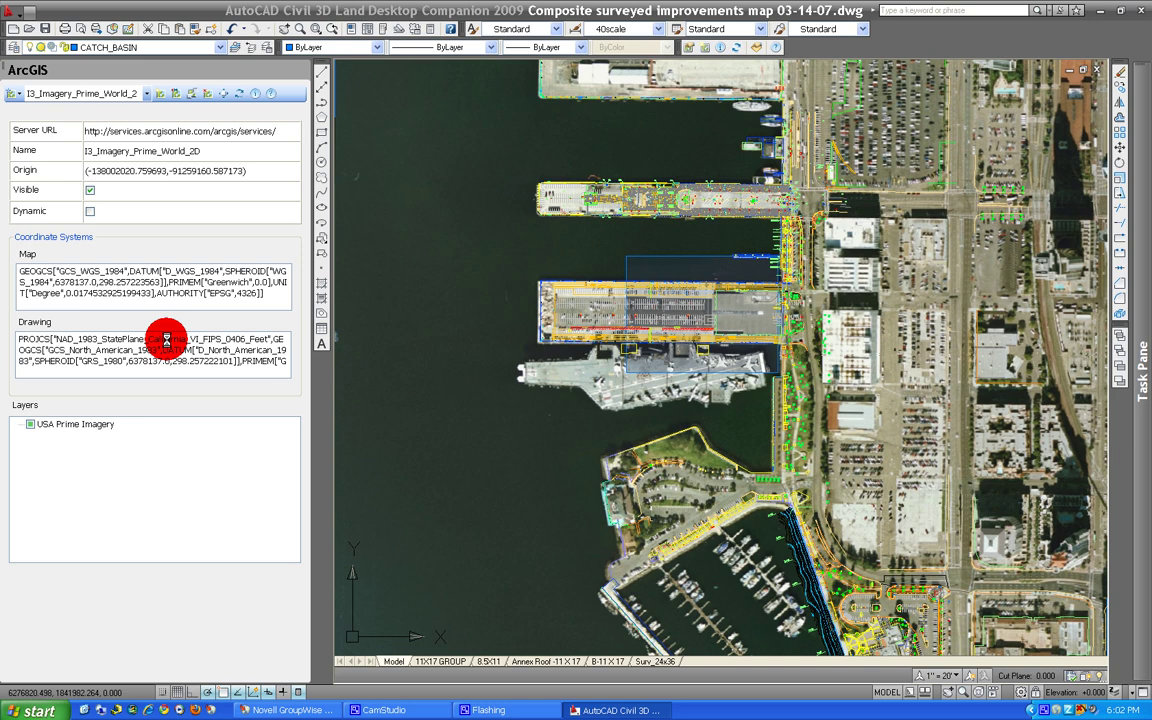
Remove I3_Imagery_Prime_World_2D and make ArcGISForAutoCAD/2009AerialsFourInch the active map
{"action": "left_click", "coordinate": [145, 93]}
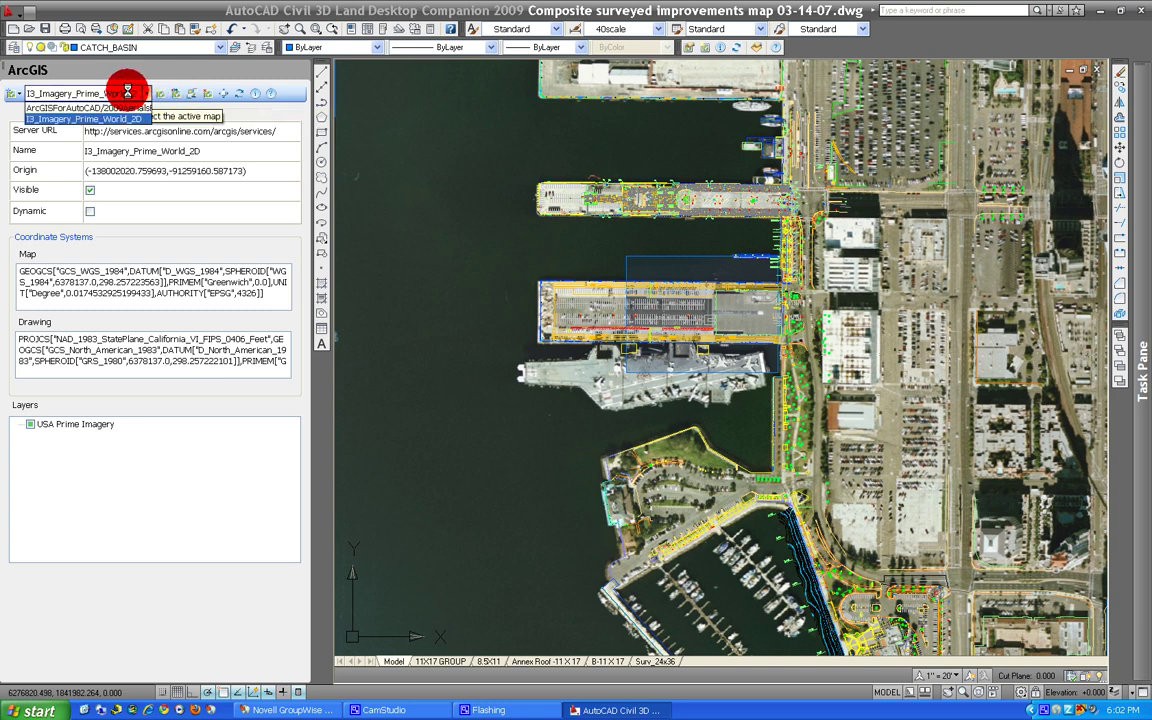
{"action": "left_click", "coordinate": [128, 92]}
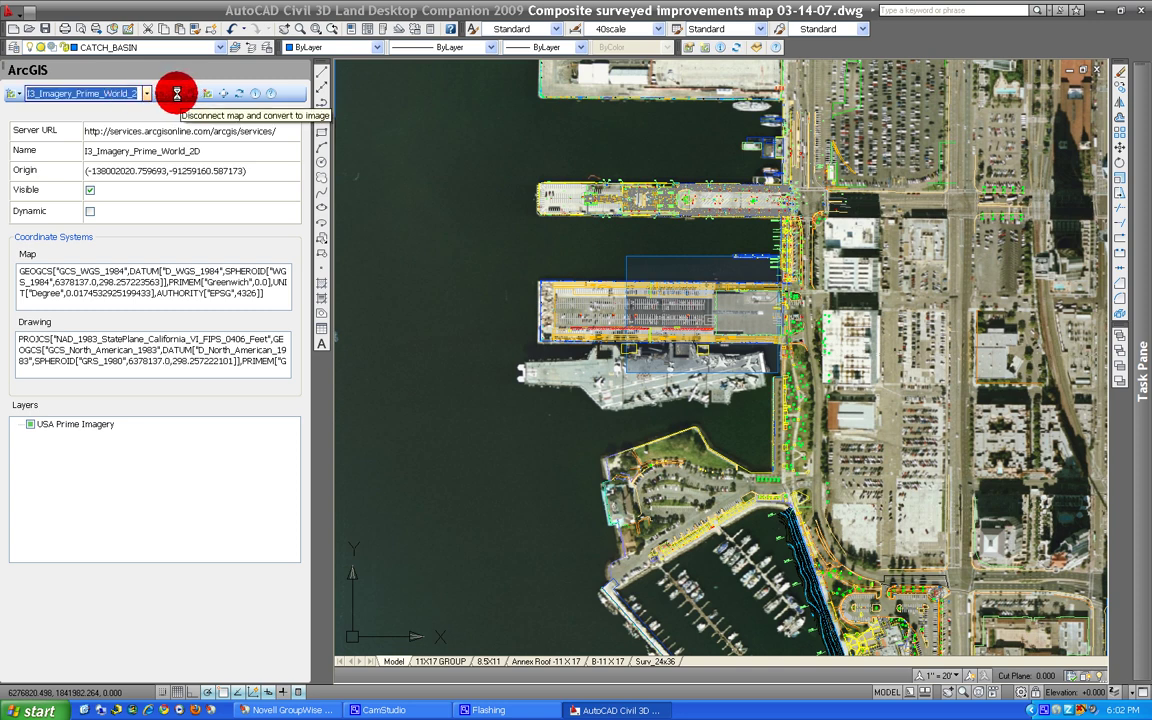
{"action": "left_click", "coordinate": [208, 93]}
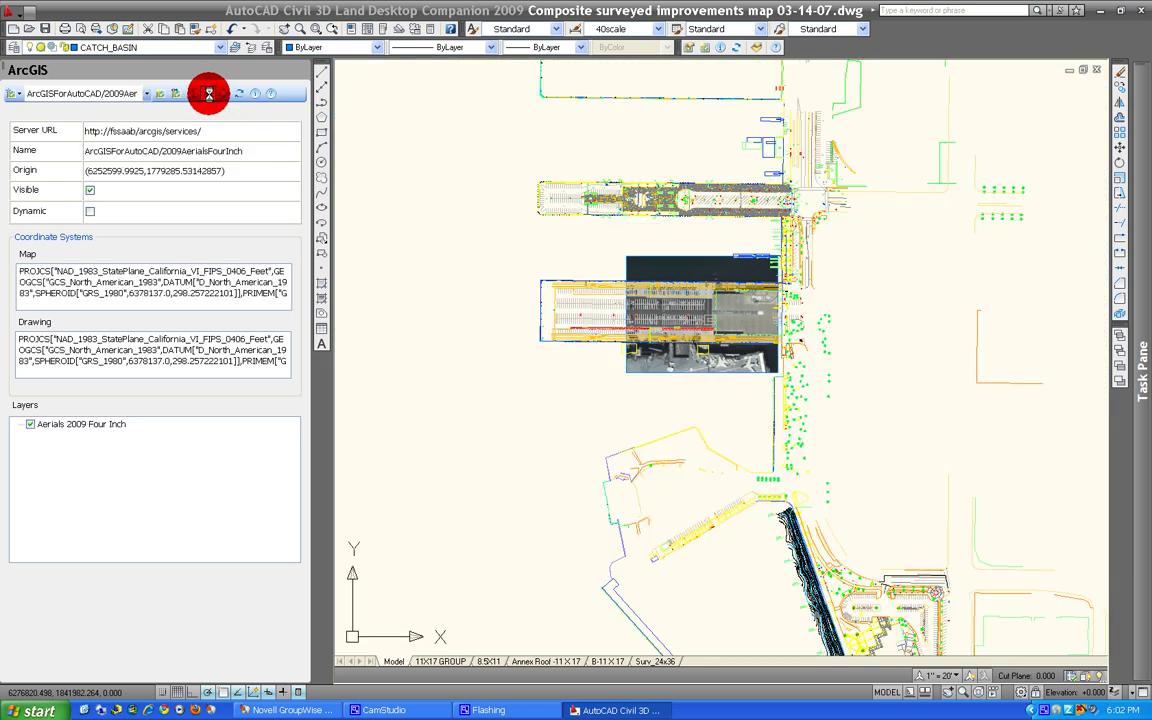
{"action": "left_click", "coordinate": [93, 93]}
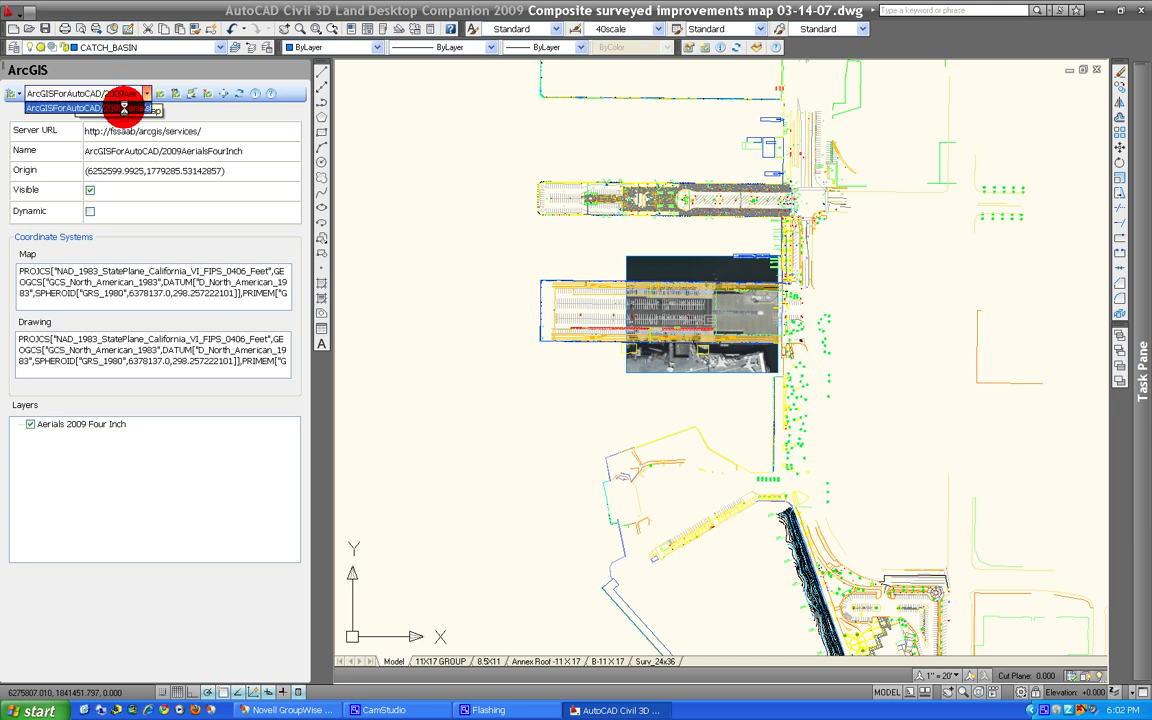
{"action": "left_click", "coordinate": [124, 107]}
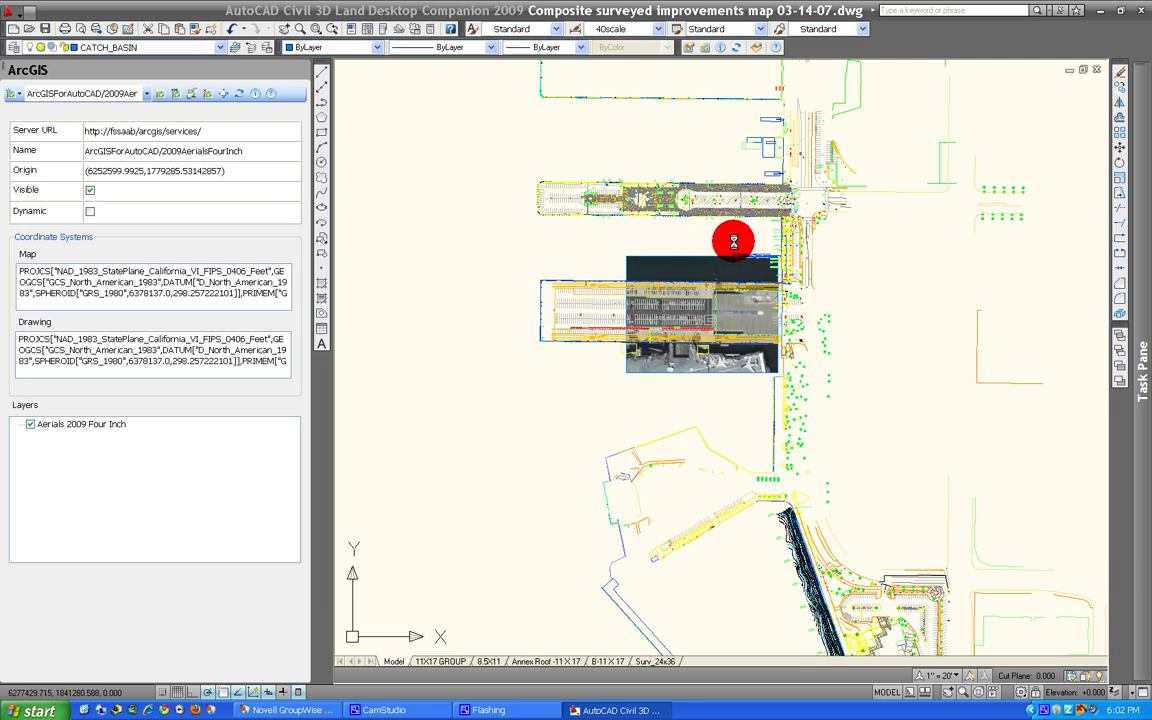
Zoom to the crosswalk intersection and refresh the 2009AerialsFourInch imagery there
{"action": "scroll", "coordinate": [600, 320], "scroll_direction": "up", "scroll_amount": 3}
{"action": "scroll", "coordinate": [612, 316], "scroll_direction": "up", "scroll_amount": 6}
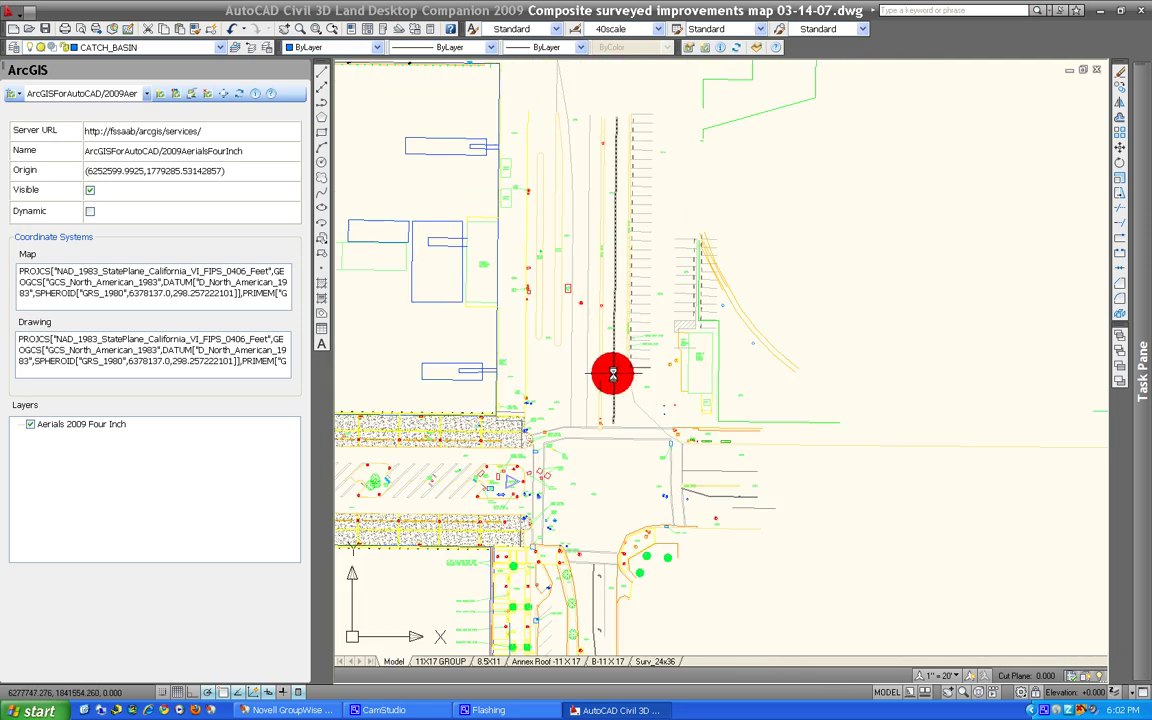
{"action": "scroll", "coordinate": [662, 316], "scroll_direction": "down", "scroll_amount": 8}
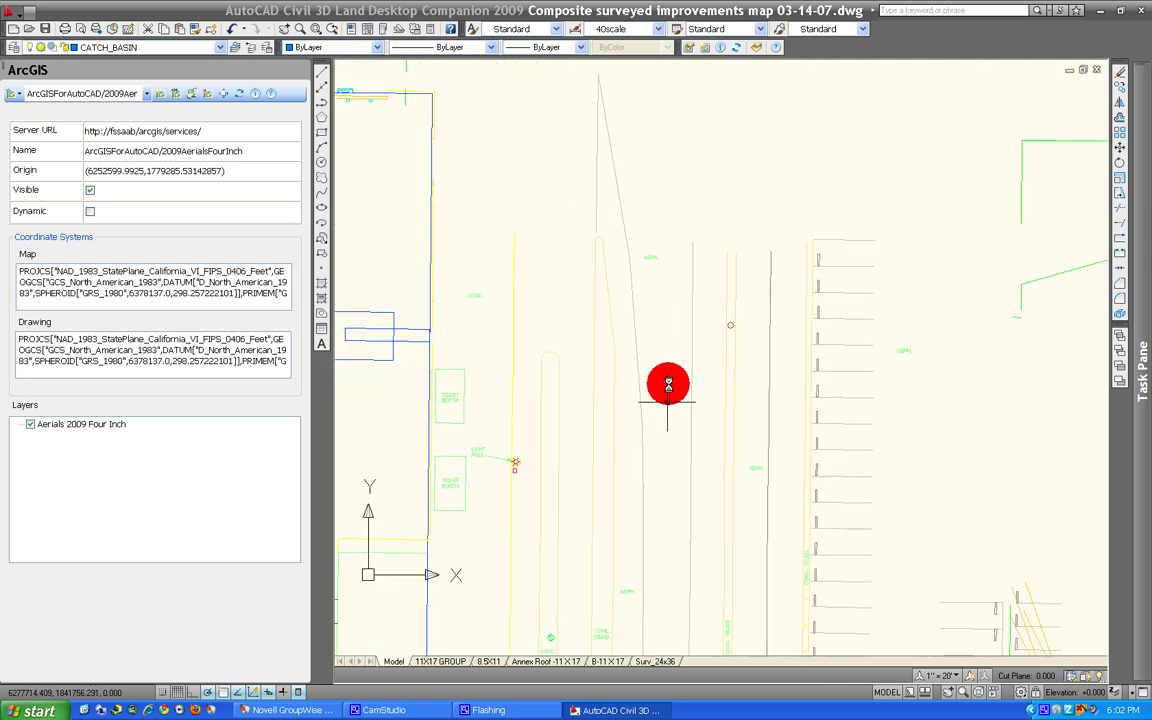
{"action": "scroll", "coordinate": [713, 402], "scroll_direction": "up", "scroll_amount": 6}
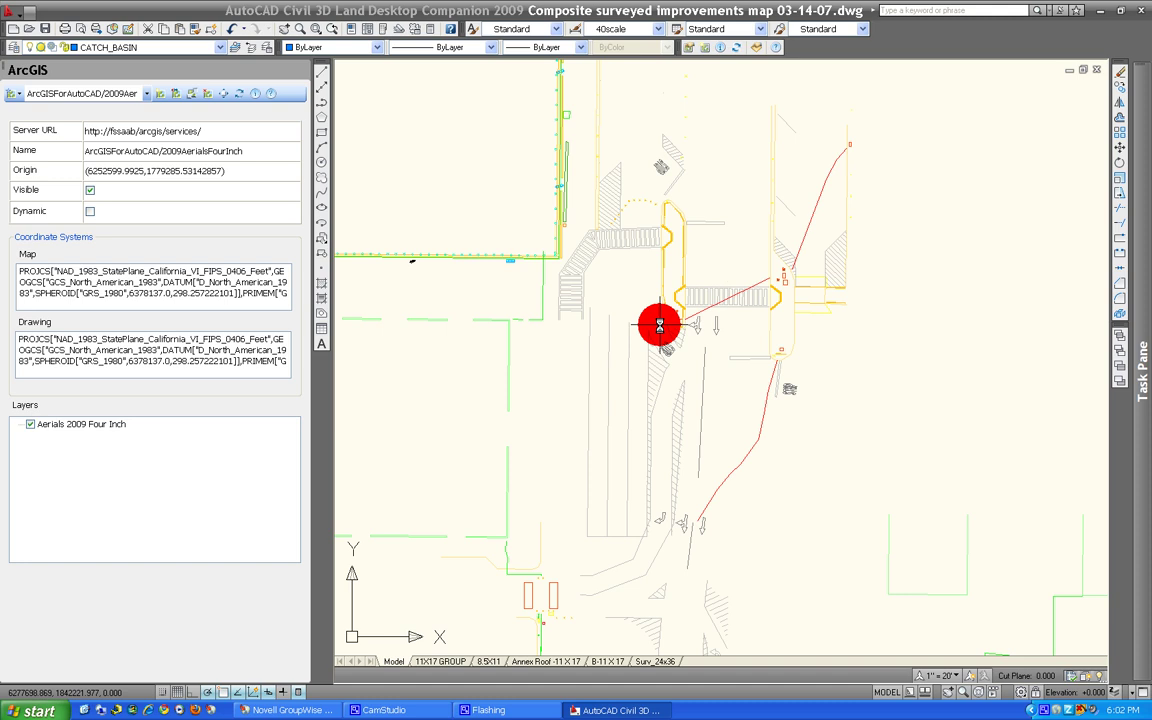
{"action": "scroll", "coordinate": [686, 352], "scroll_direction": "up", "scroll_amount": 3}
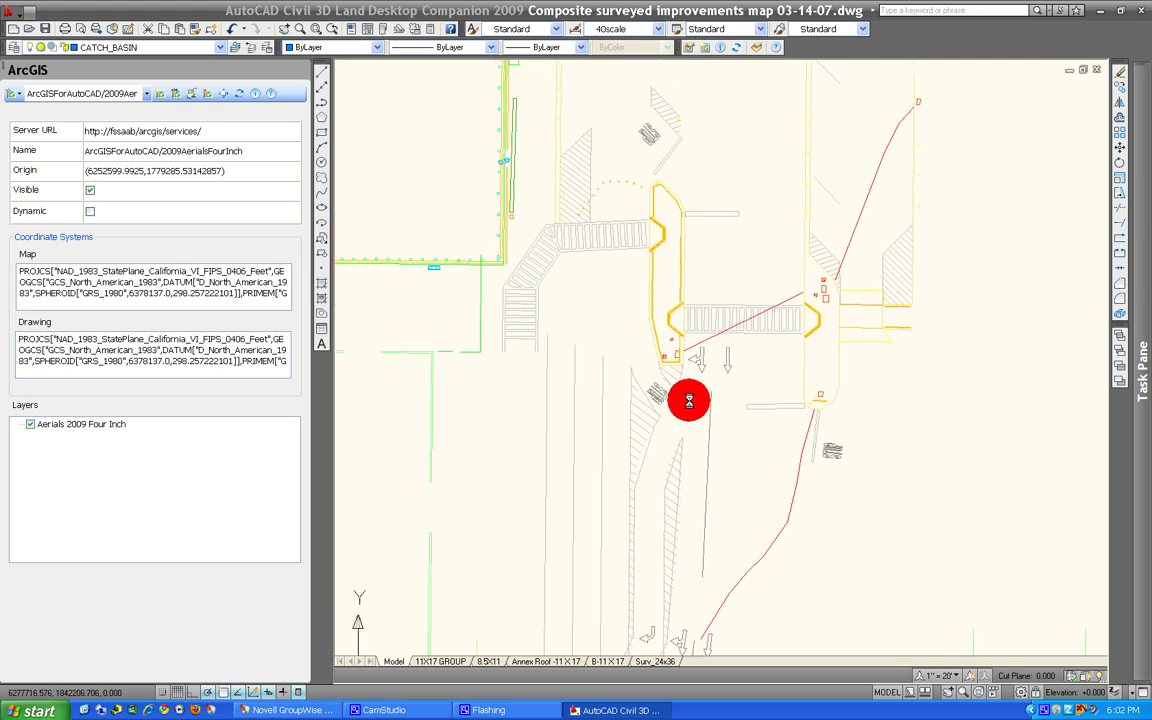
{"action": "scroll", "coordinate": [689, 426], "scroll_direction": "up", "scroll_amount": 2}
{"action": "middle_click_drag", "start_coordinate": [689, 424], "coordinate": [705, 558]}
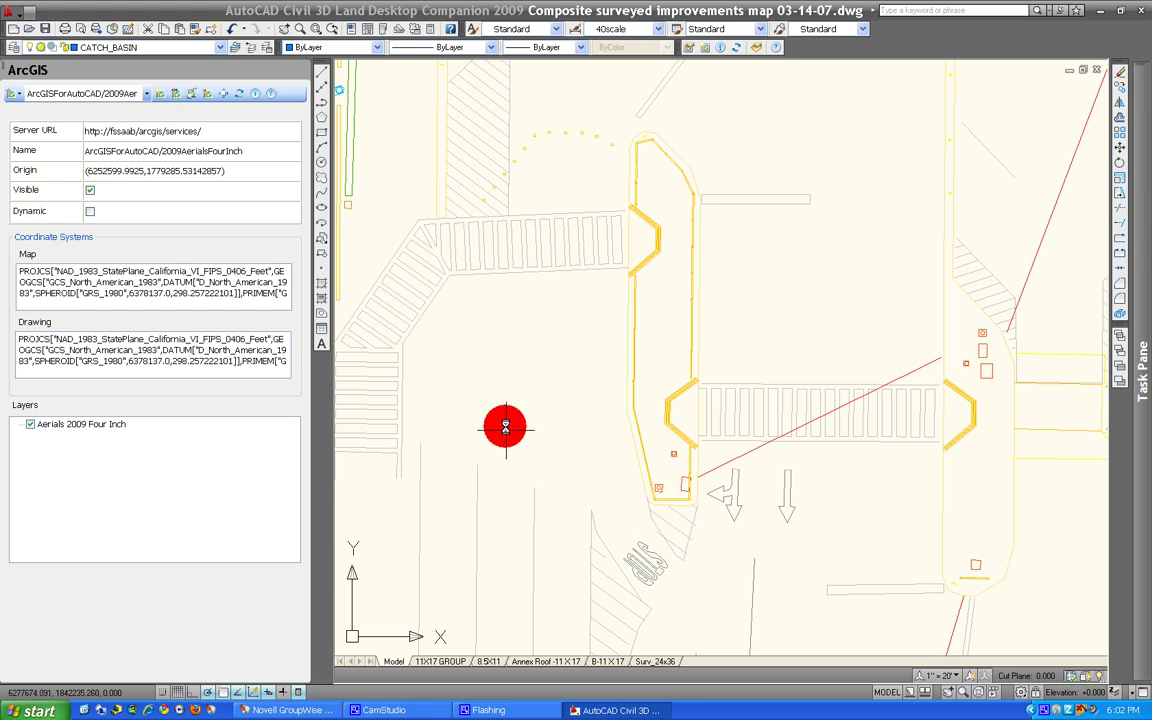
{"action": "left_click", "coordinate": [237, 93]}
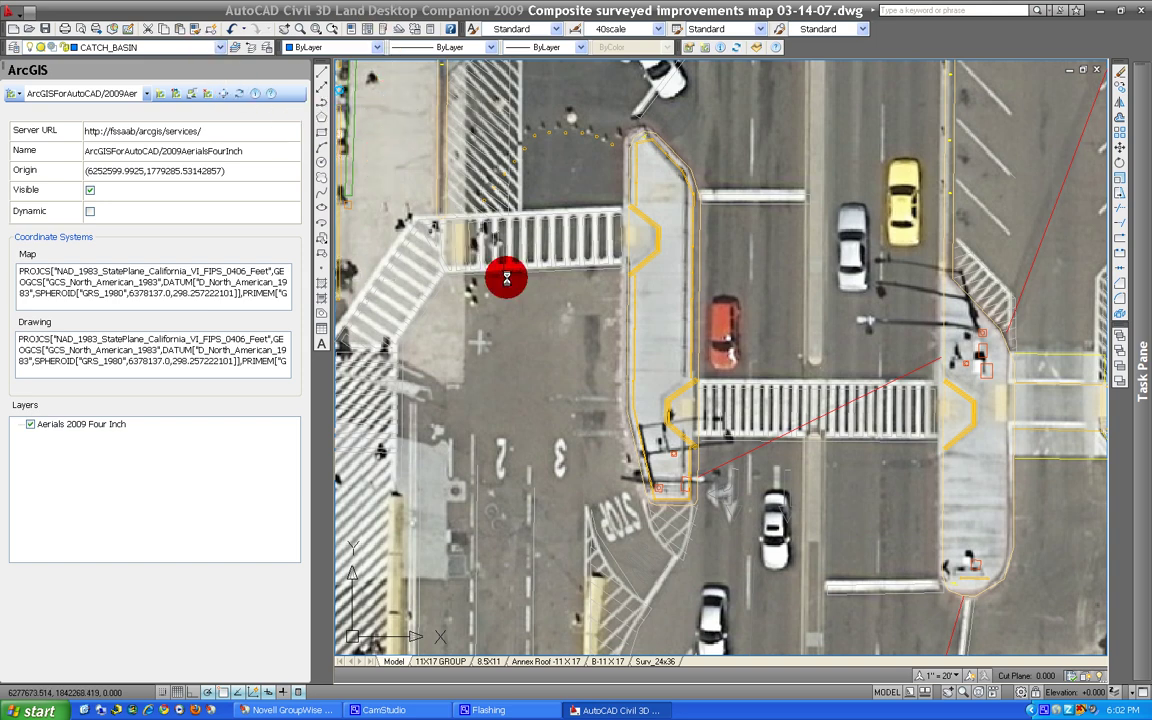
Pan the intersection view right and refresh the aerial imagery to fill it
{"action": "mouse_move", "coordinate": [514, 298]}
{"action": "middle_mouse_down"}
{"action": "mouse_move", "coordinate": [612, 288]}
{"action": "mouse_move", "coordinate": [597, 298]}
{"action": "middle_mouse_up"}
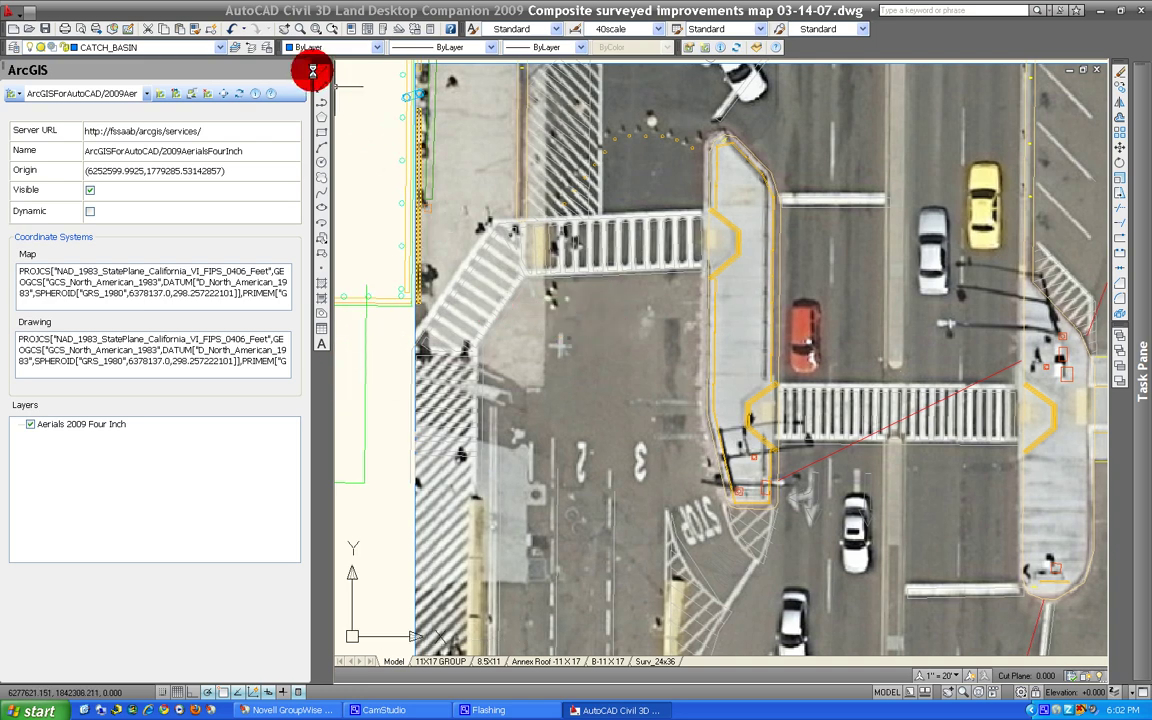
{"action": "left_click", "coordinate": [241, 95]}
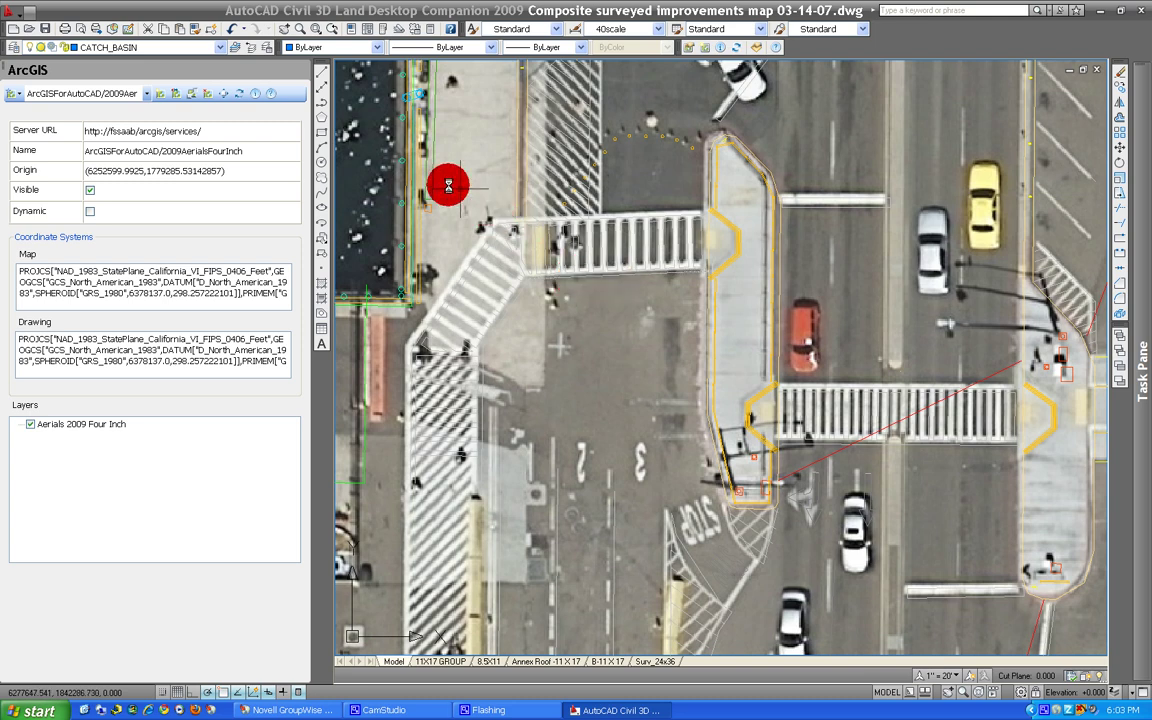
Convert the connected aerial map to a static image and save it as PNG named 'image'
{"action": "left_click", "coordinate": [175, 93]}
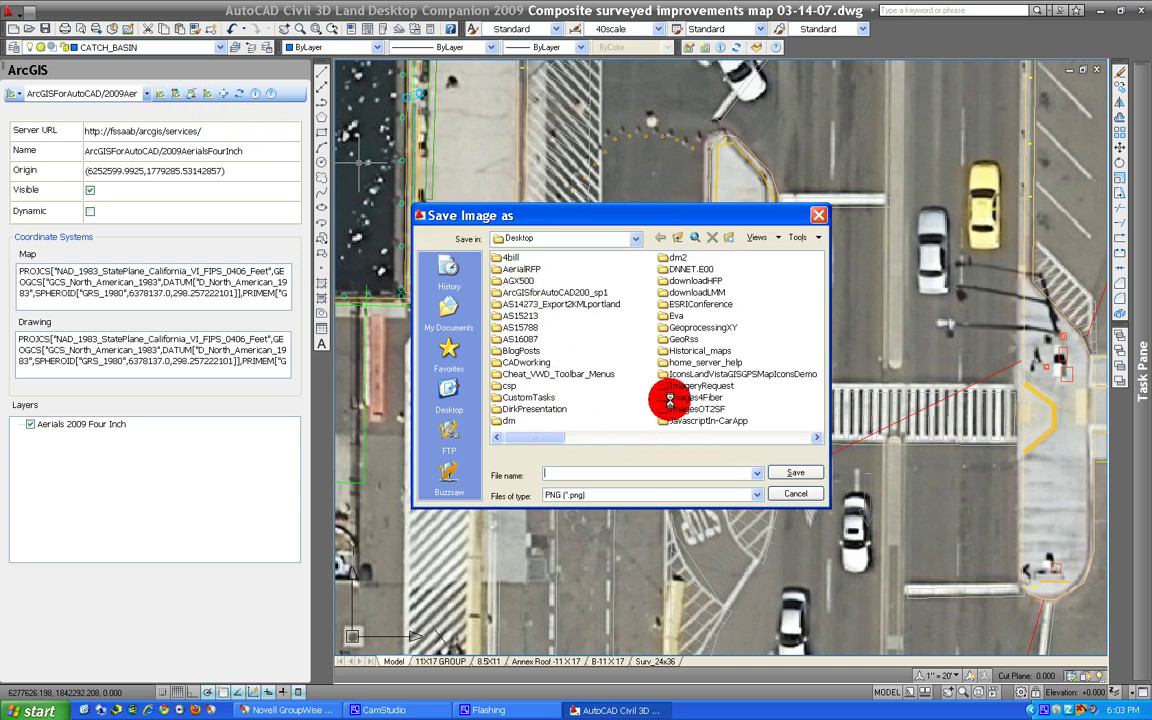
{"action": "type", "text": "image"}
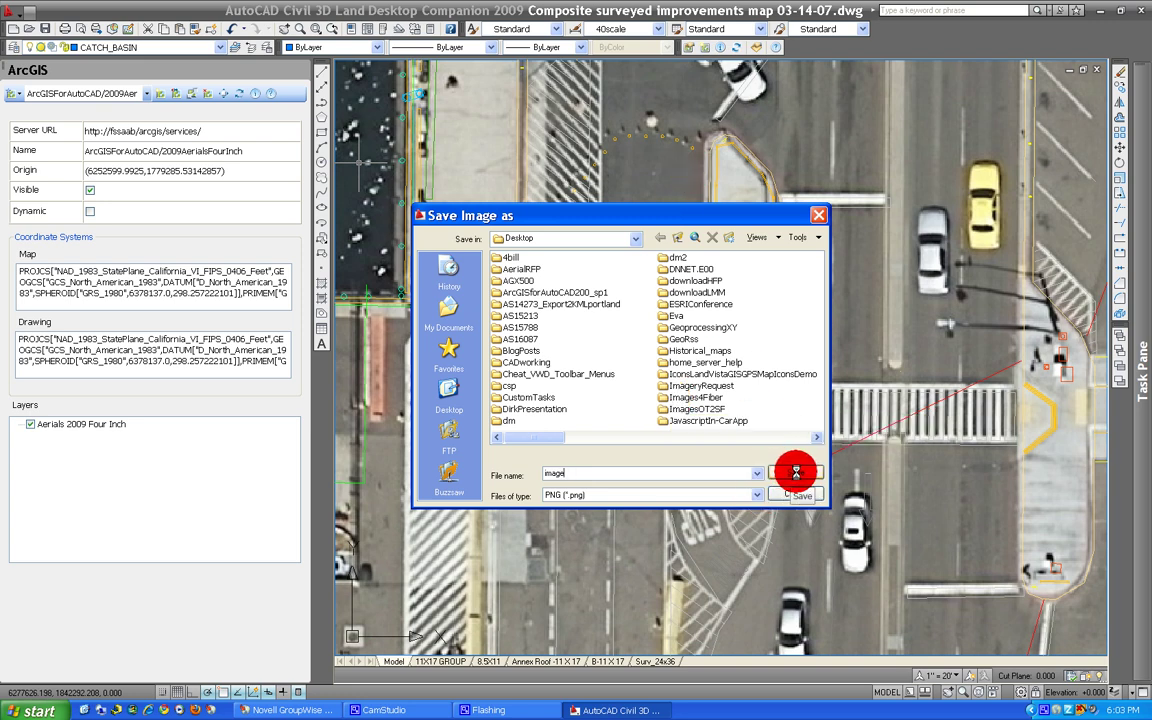
{"action": "left_click", "coordinate": [796, 472]}
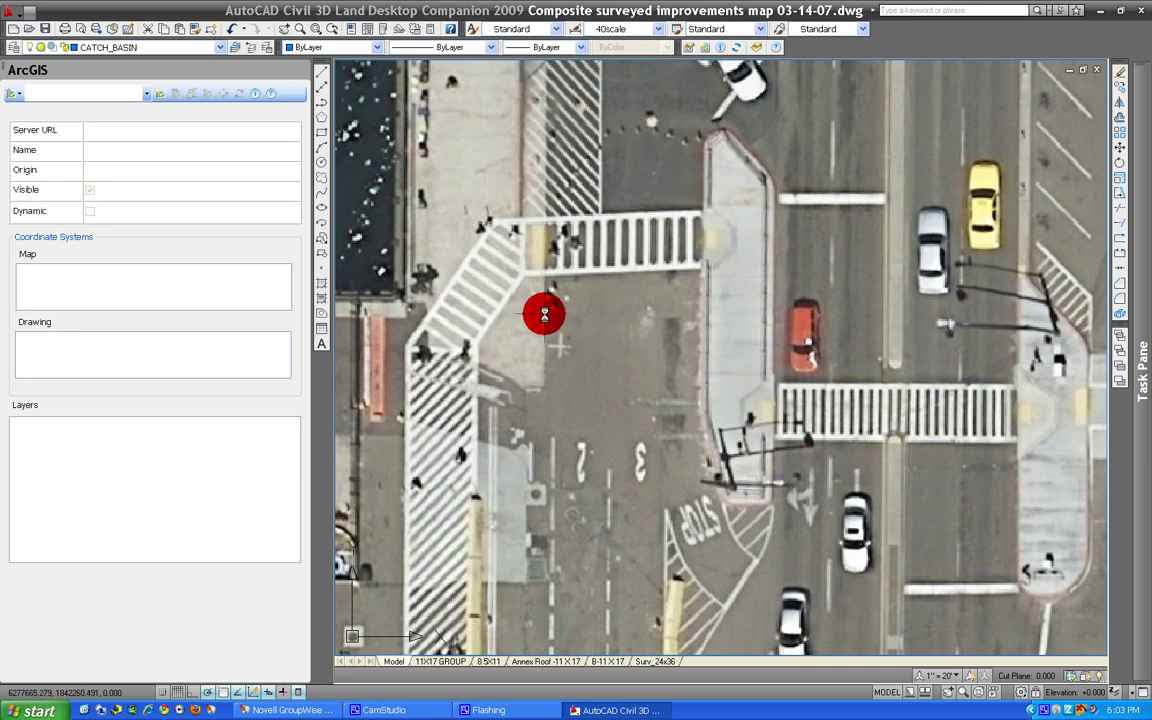
Close the docked ArcGIS panel and bring the inserted intersection image into view
{"action": "scroll", "coordinate": [586, 323], "scroll_direction": "down", "scroll_amount": 4}
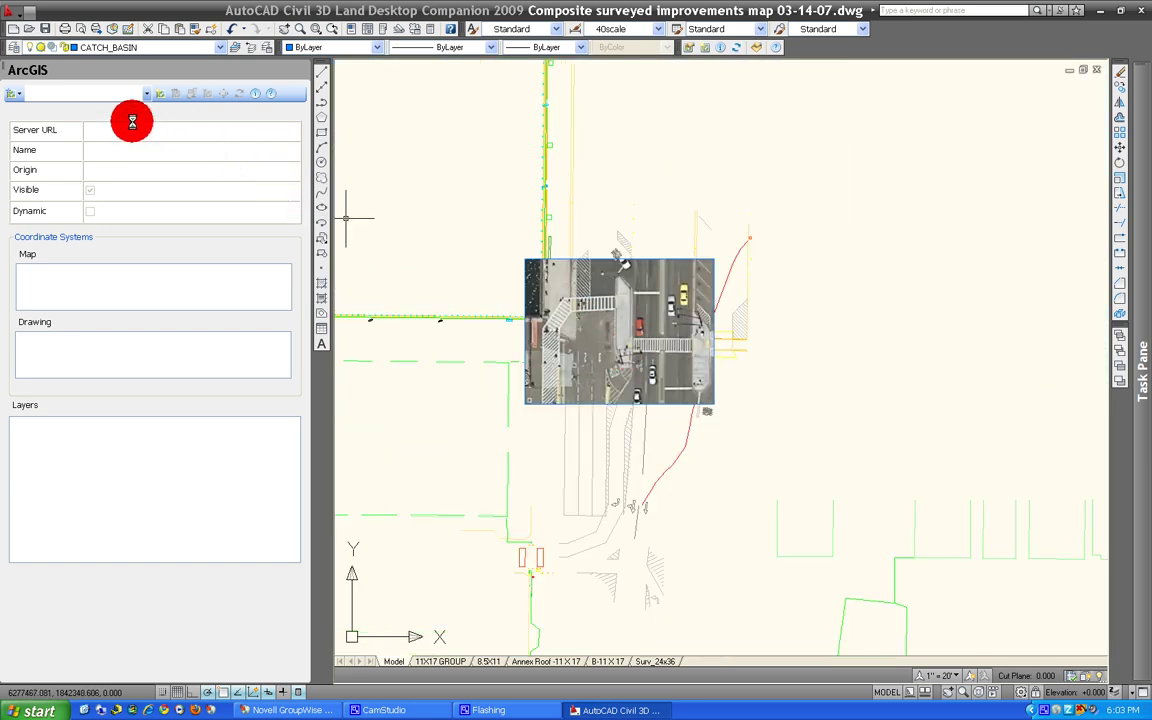
{"action": "left_click", "coordinate": [301, 67]}
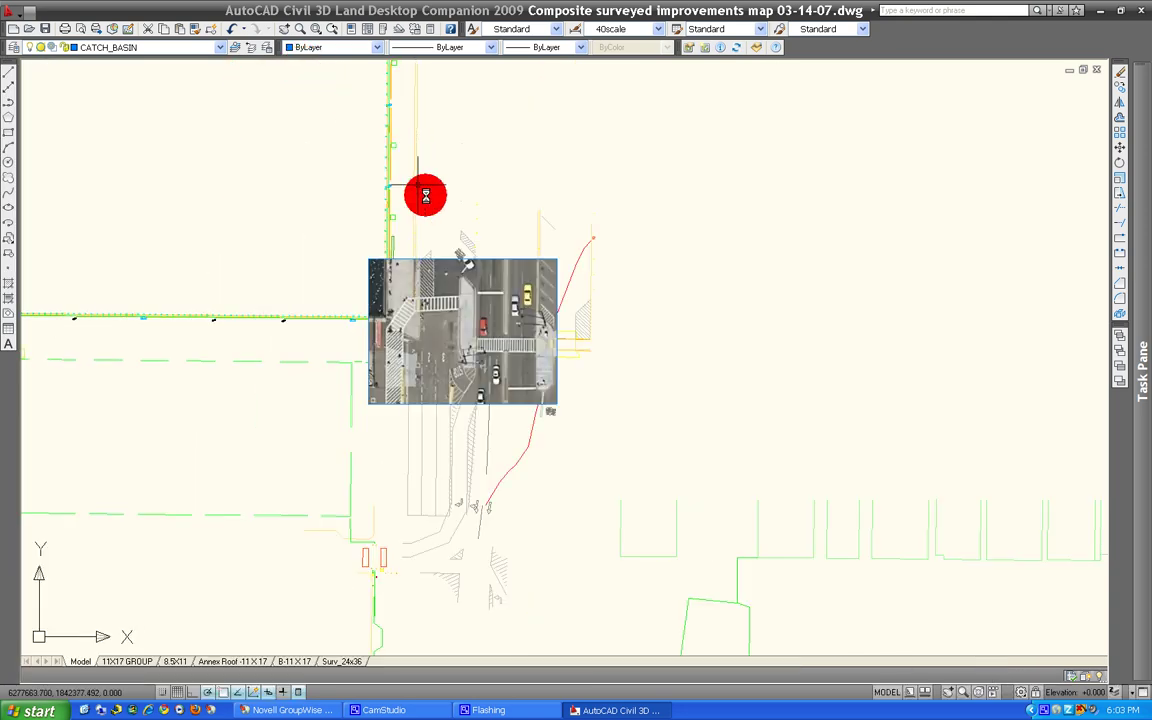
{"action": "scroll", "coordinate": [535, 403], "scroll_direction": "up", "scroll_amount": 3}
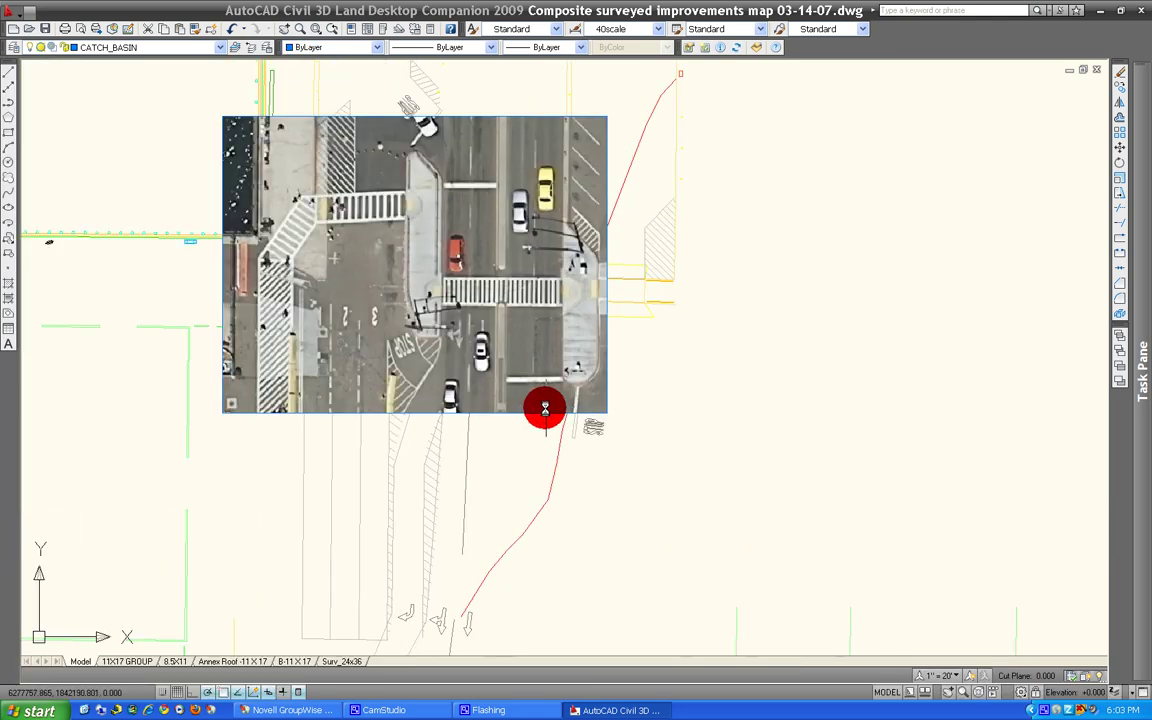
{"action": "middle_click_drag", "start_coordinate": [491, 427], "coordinate": [611, 457]}
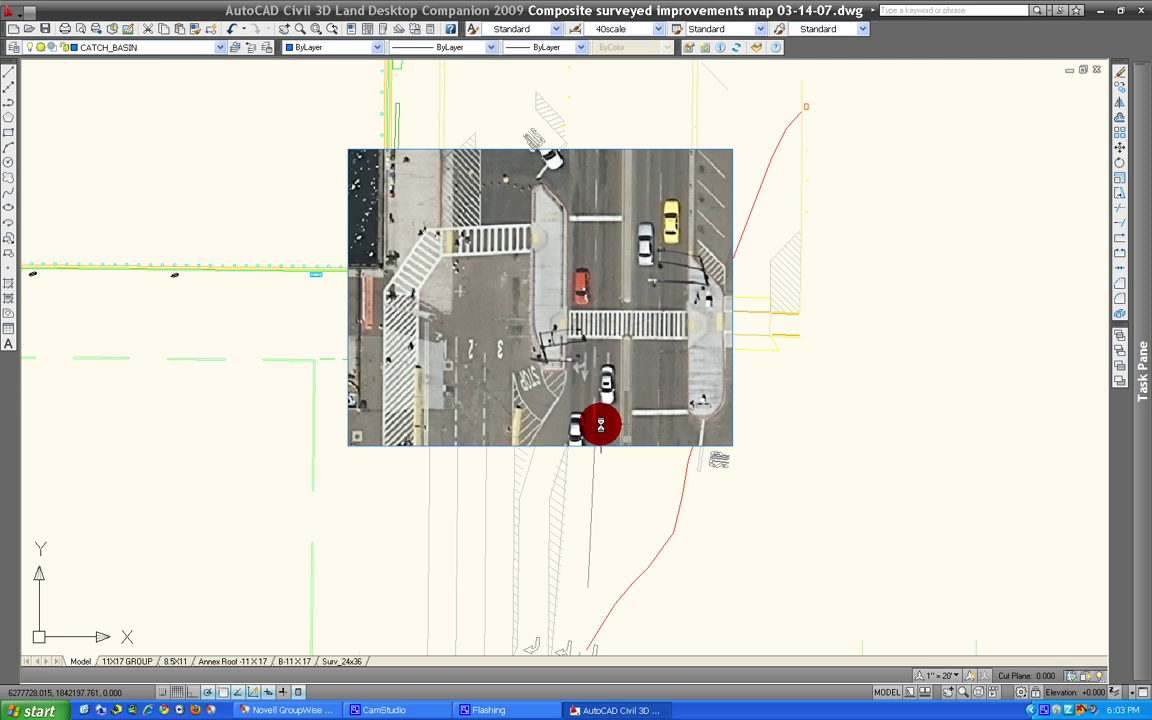